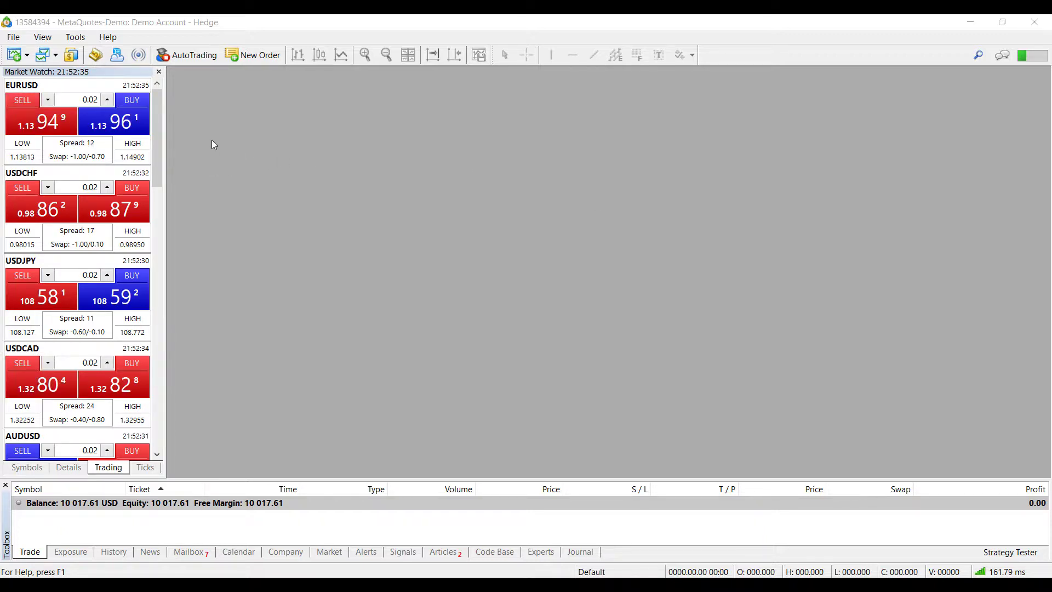
Open the Symbols window from the View menu and move it higher on screen
click(39, 38)
click(65, 126)
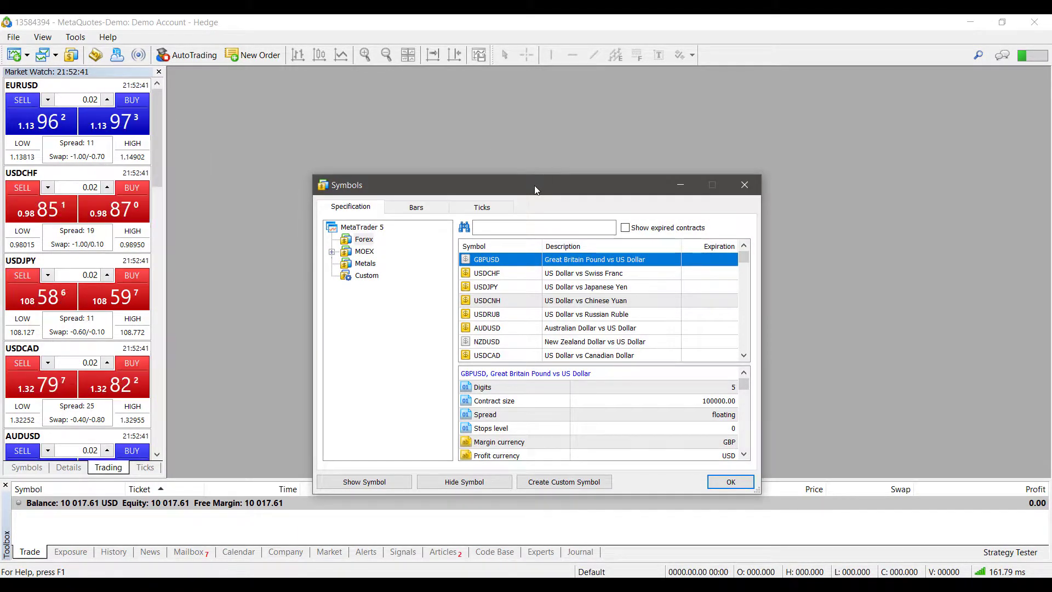
drag(535, 185, 494, 111)
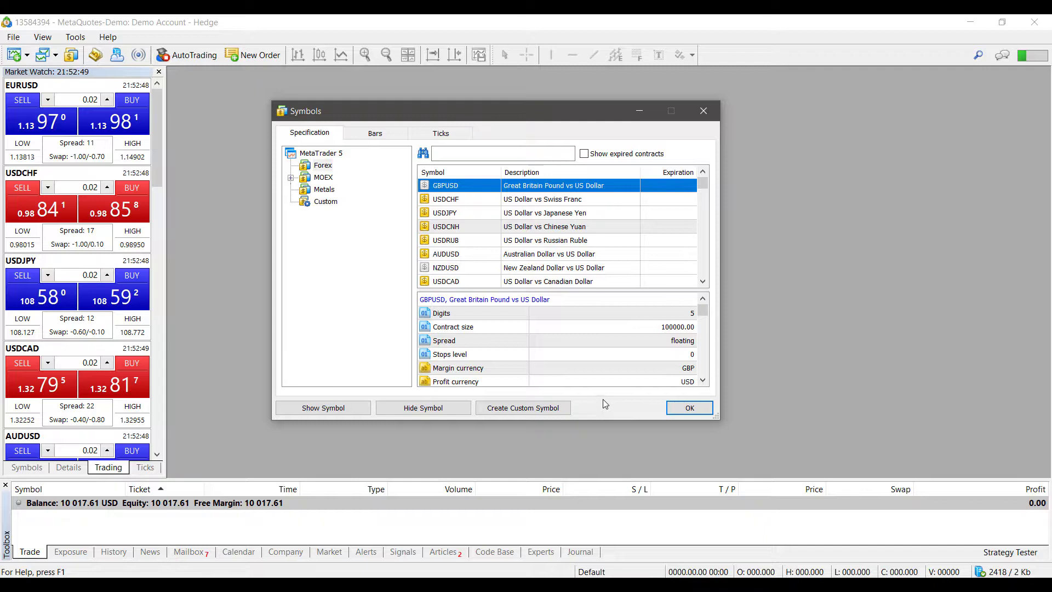
Browse the Forex symbol specifications, then create a custom symbol based on EURUSD
click(525, 199)
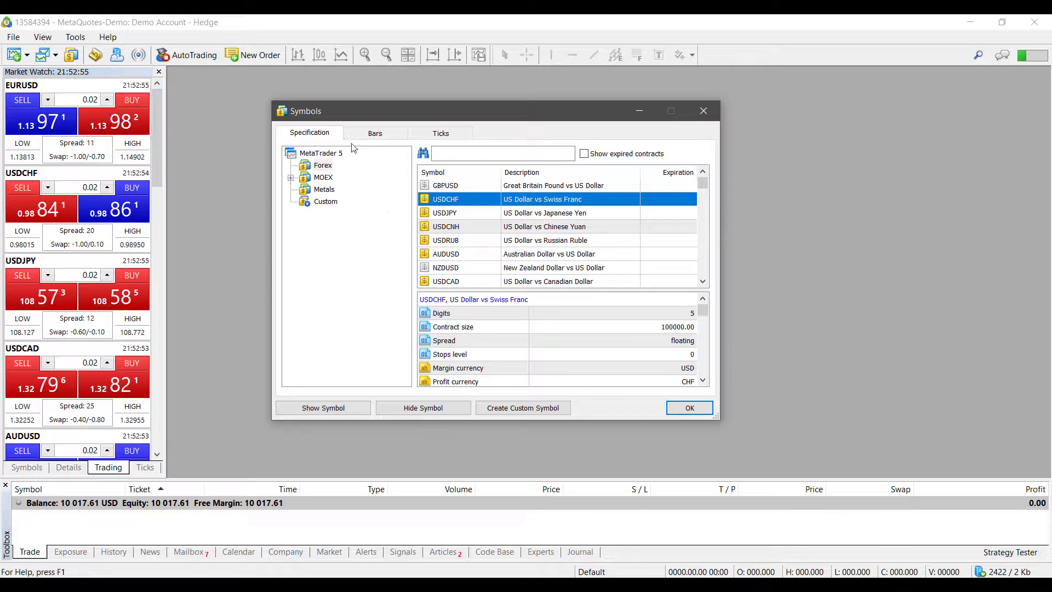
click(319, 167)
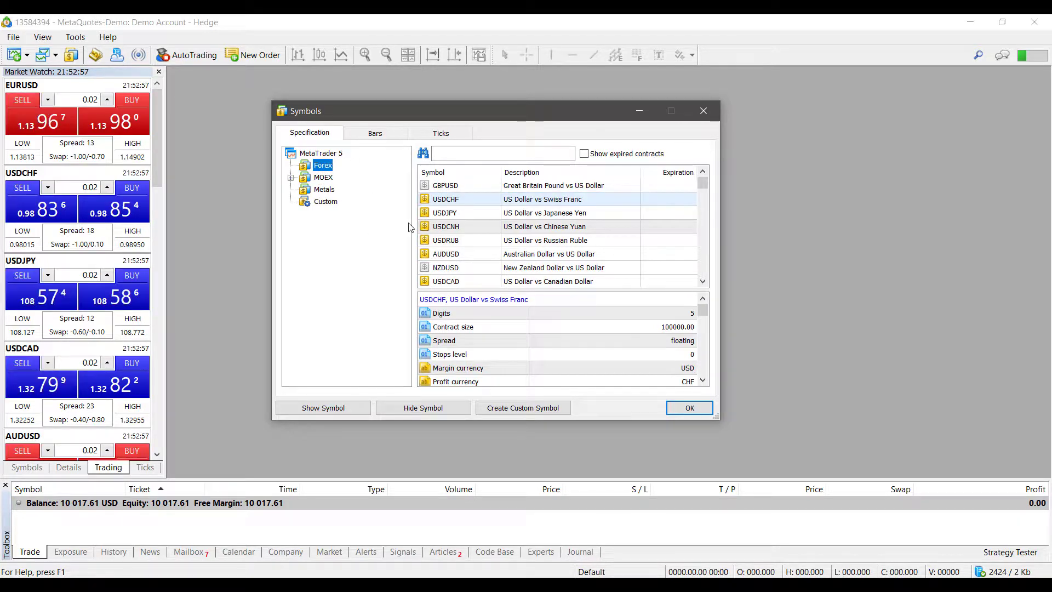
click(482, 211)
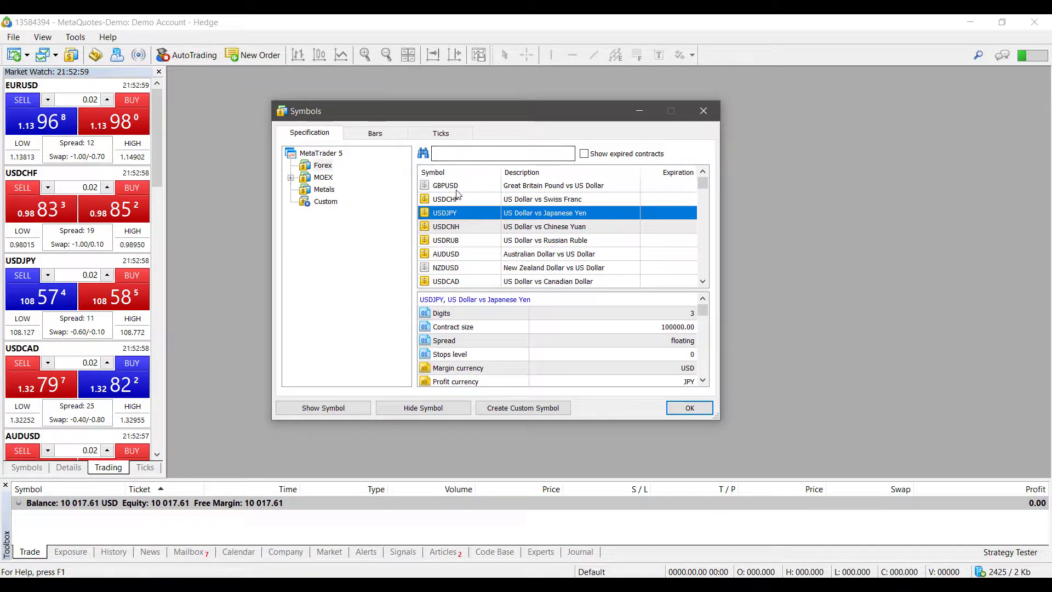
scroll(477, 233, down, 6)
scroll(470, 237, up, 8)
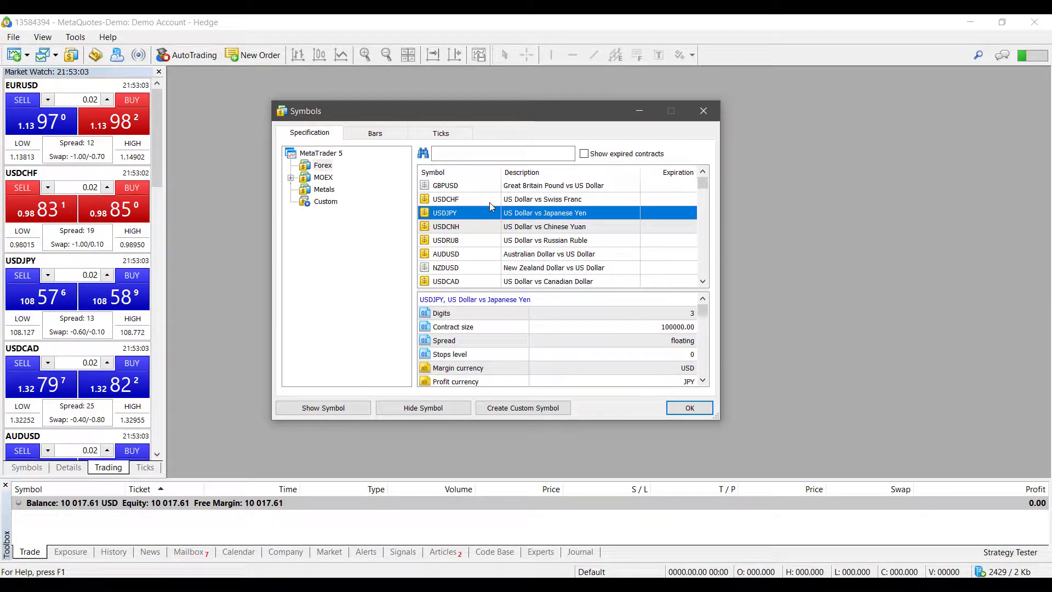
scroll(491, 208, down, 5)
scroll(491, 208, down, 4)
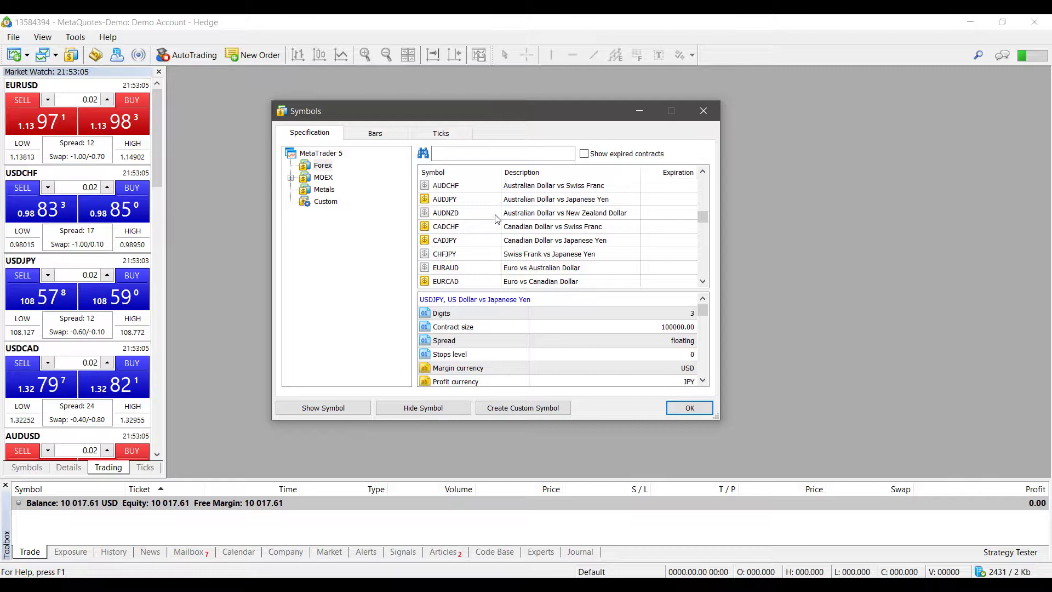
click(500, 257)
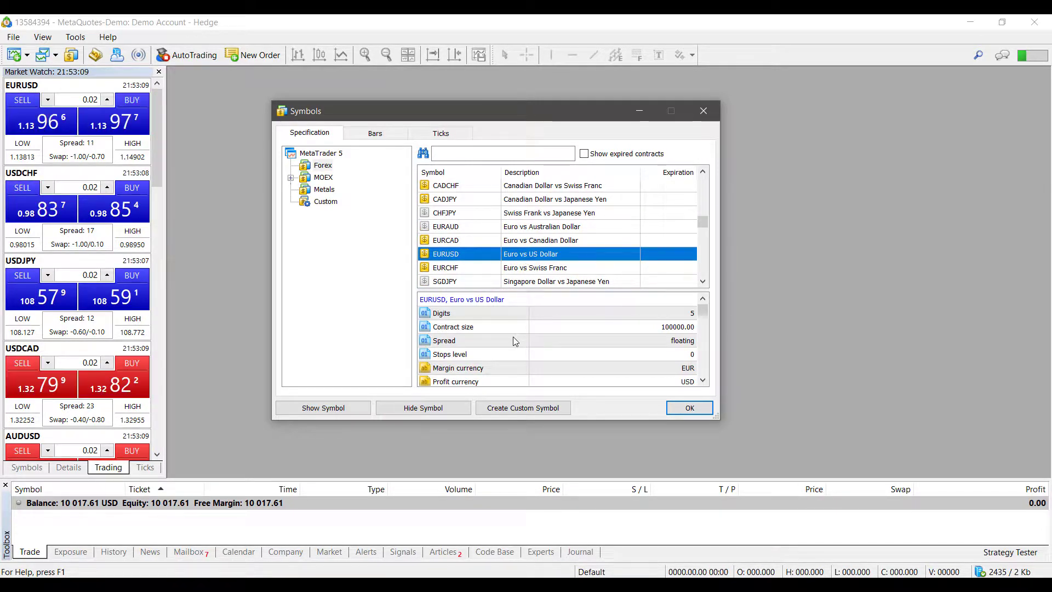
click(524, 408)
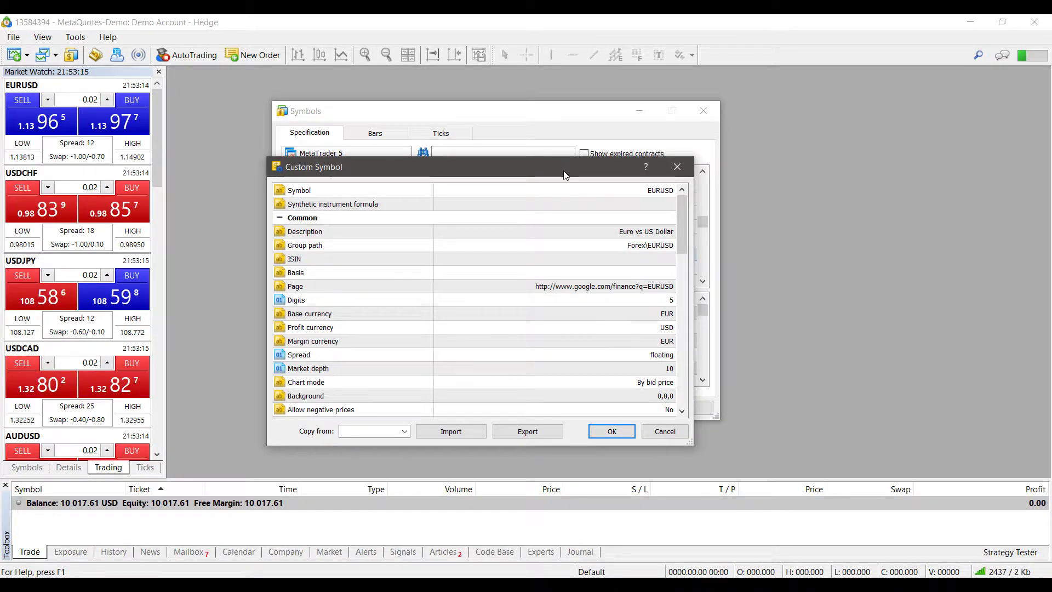
click(644, 191)
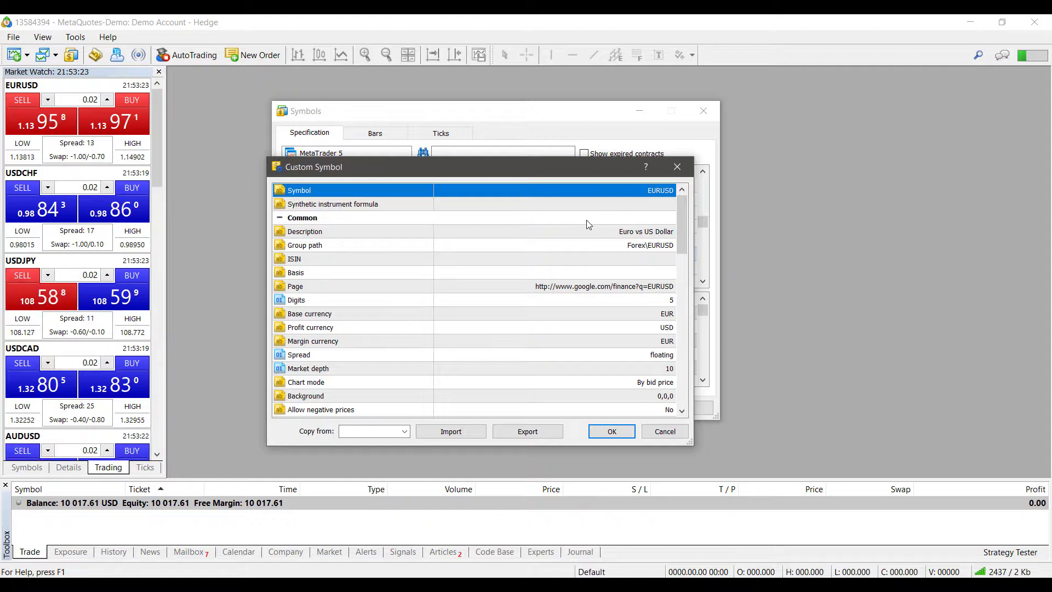
click(659, 192)
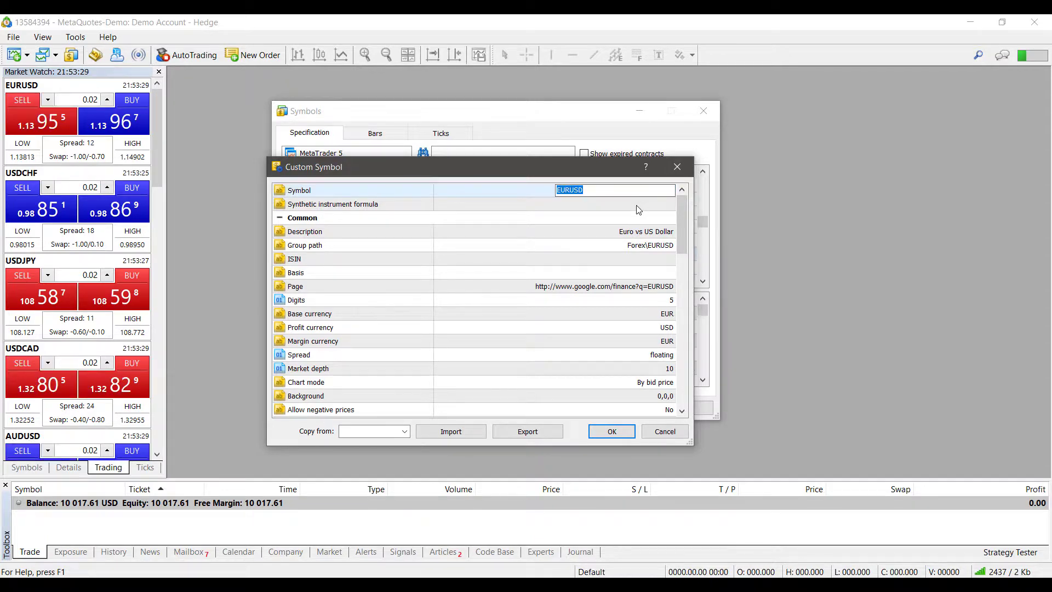
click(638, 206)
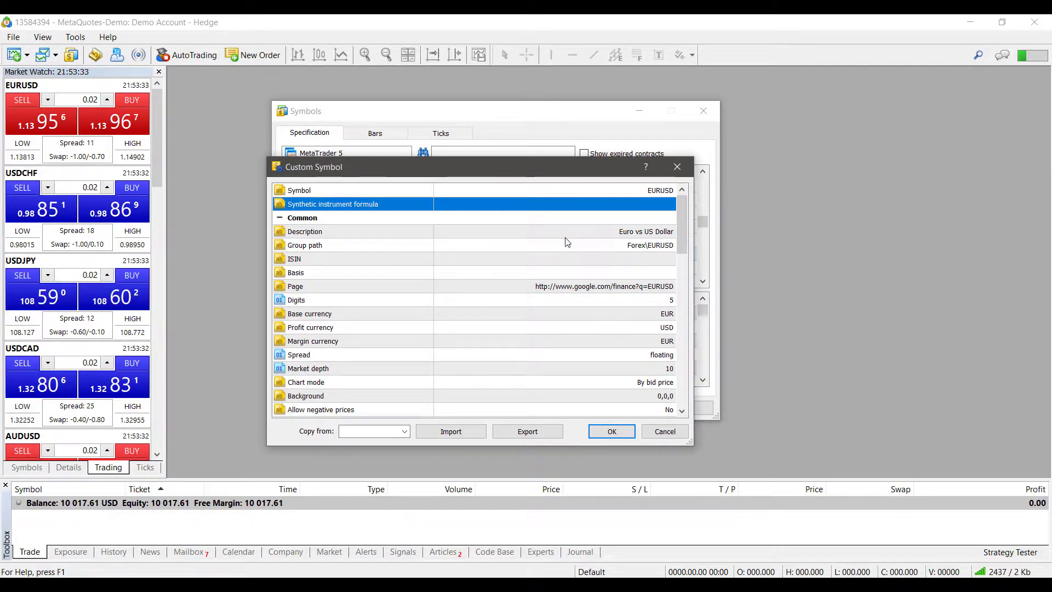
click(611, 233)
click(617, 246)
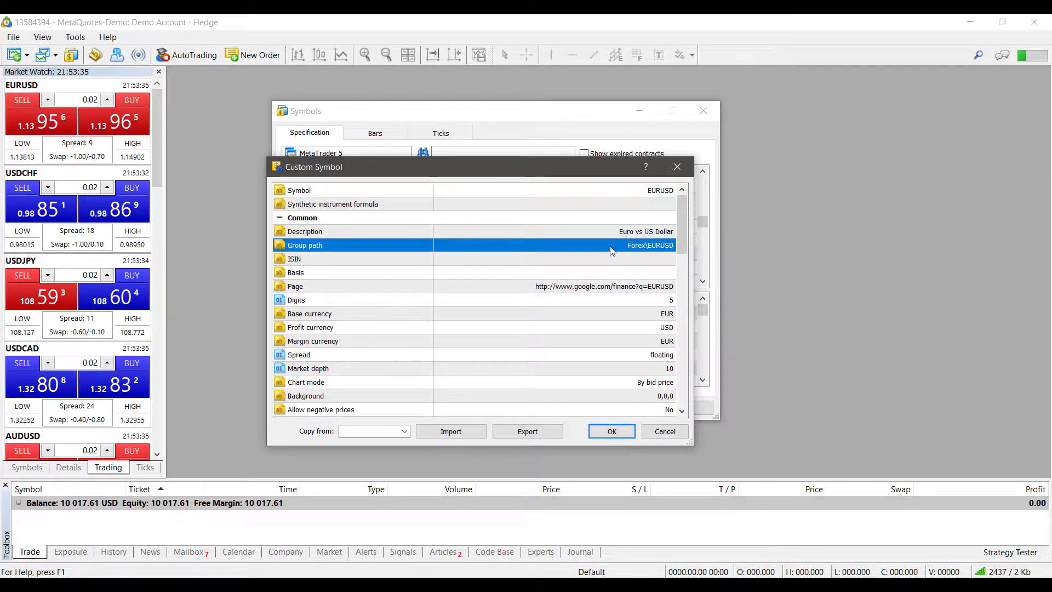
scroll(608, 262, down, 1)
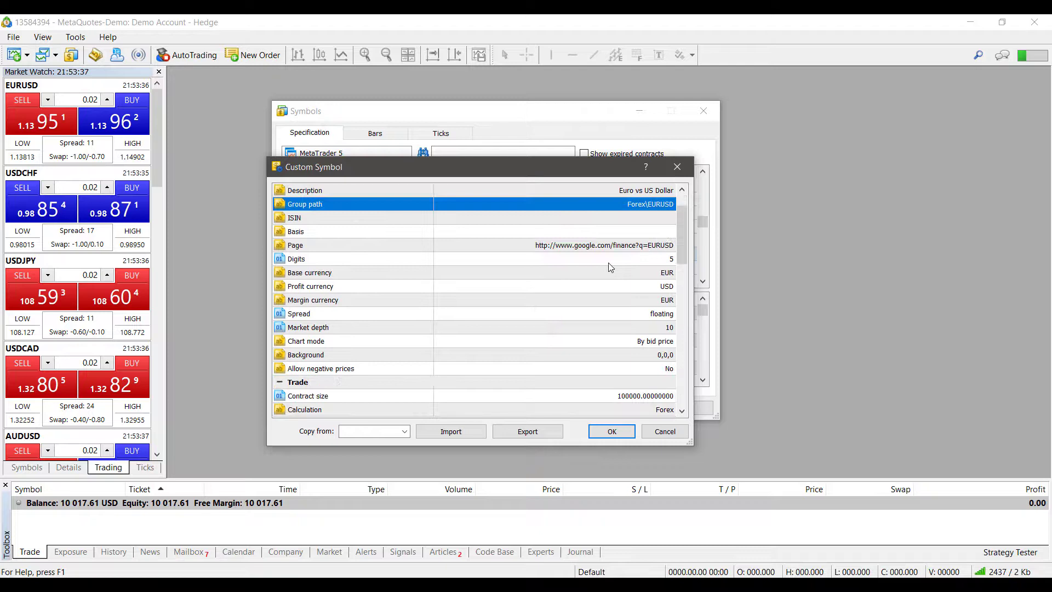
click(621, 276)
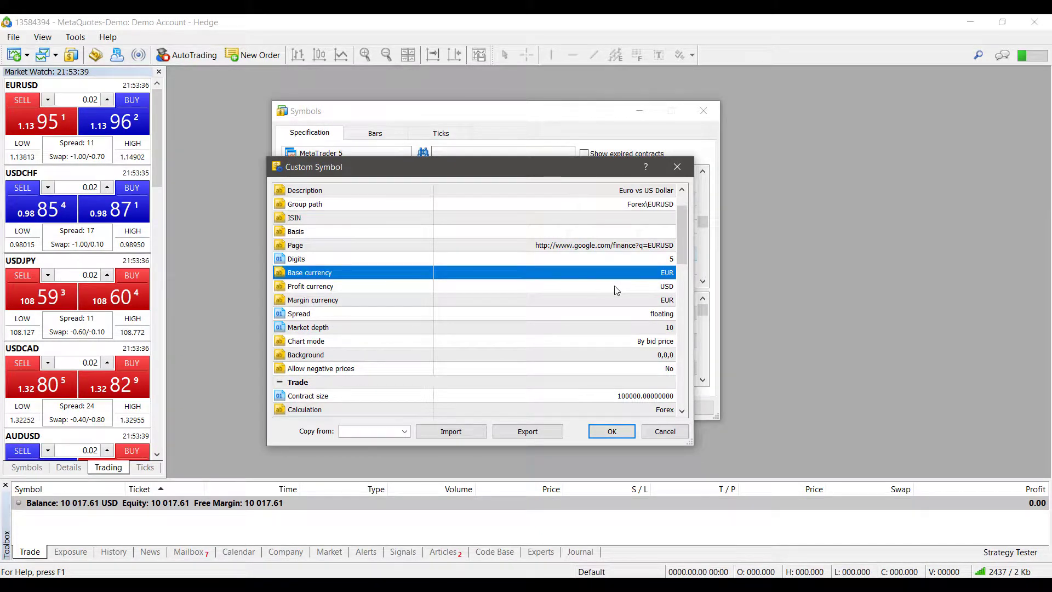
click(611, 287)
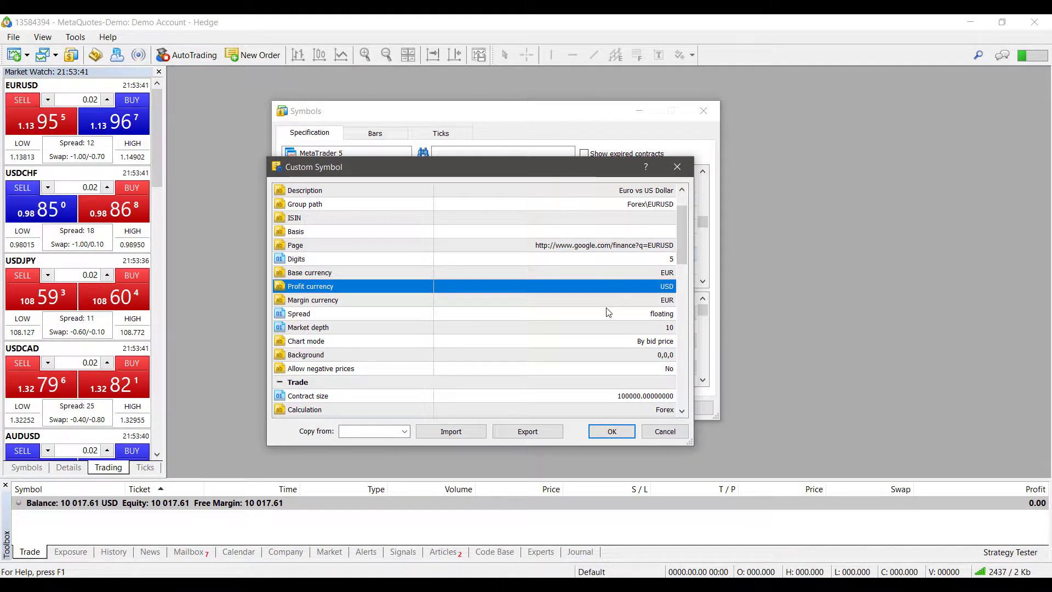
click(617, 303)
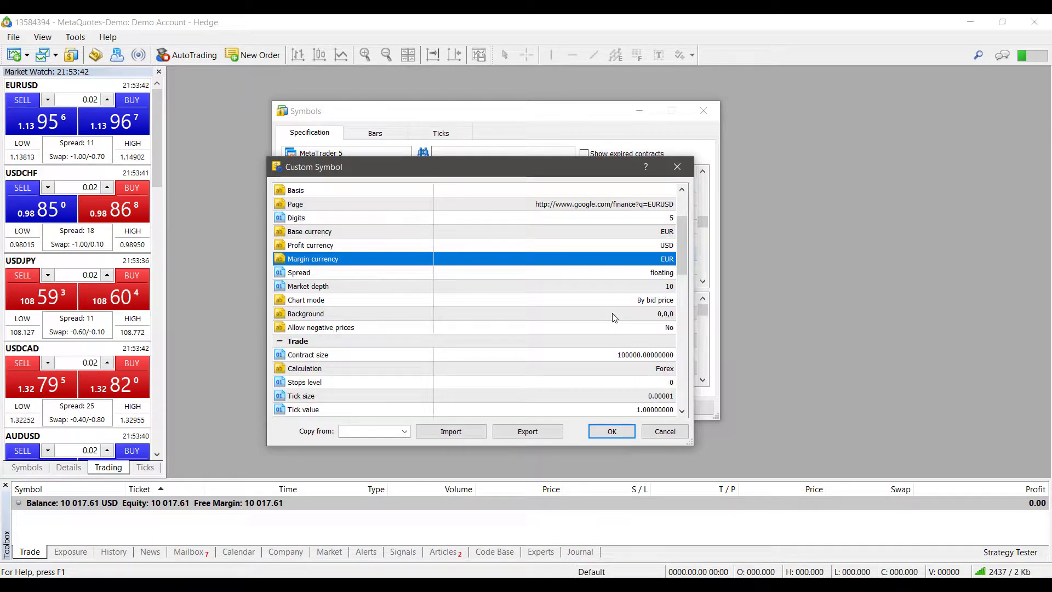
scroll(615, 319, down, 1)
click(623, 287)
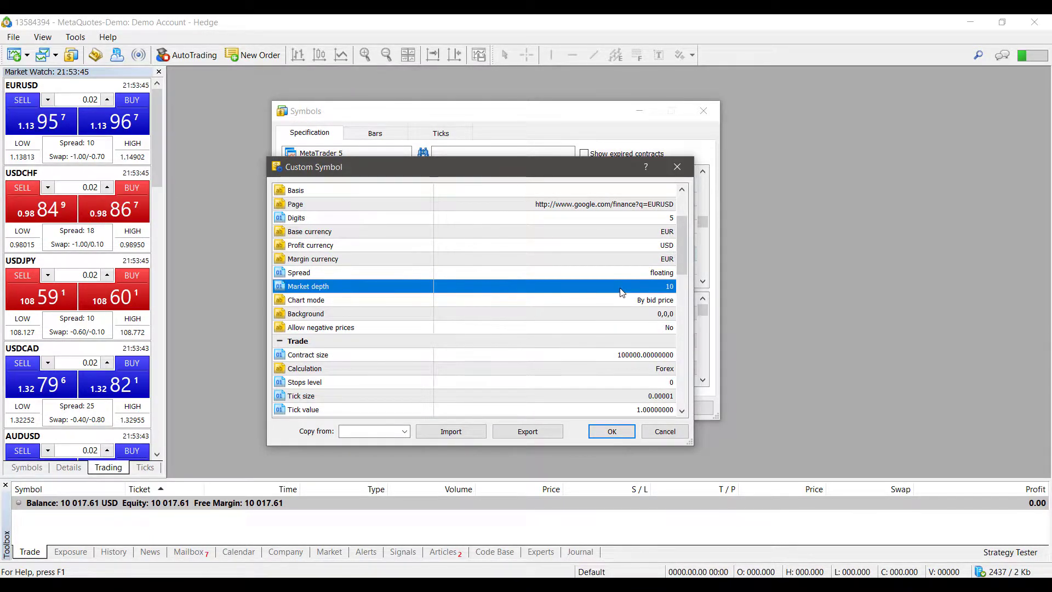
click(646, 301)
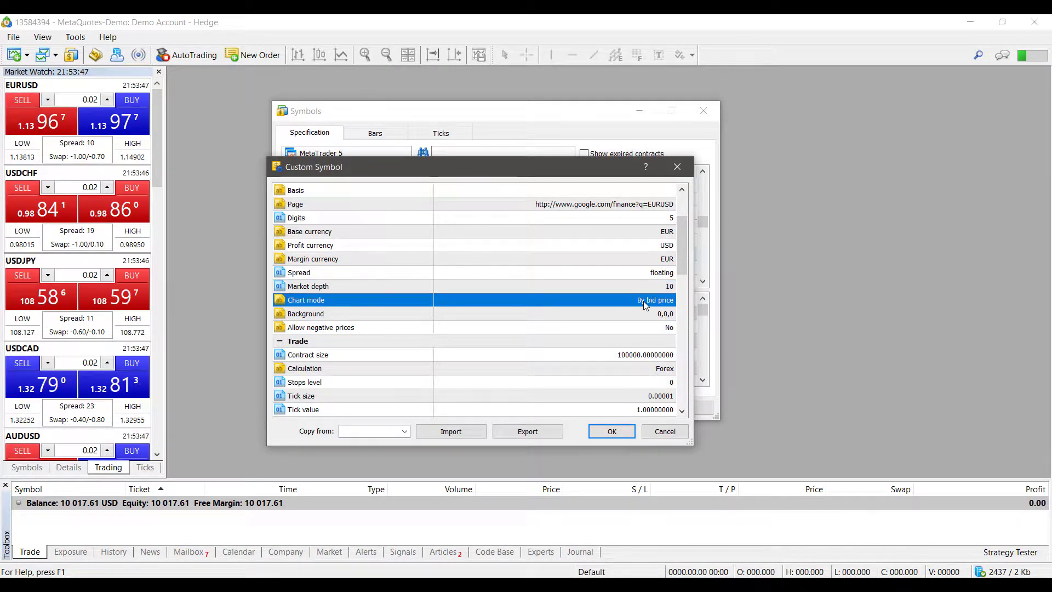
click(586, 317)
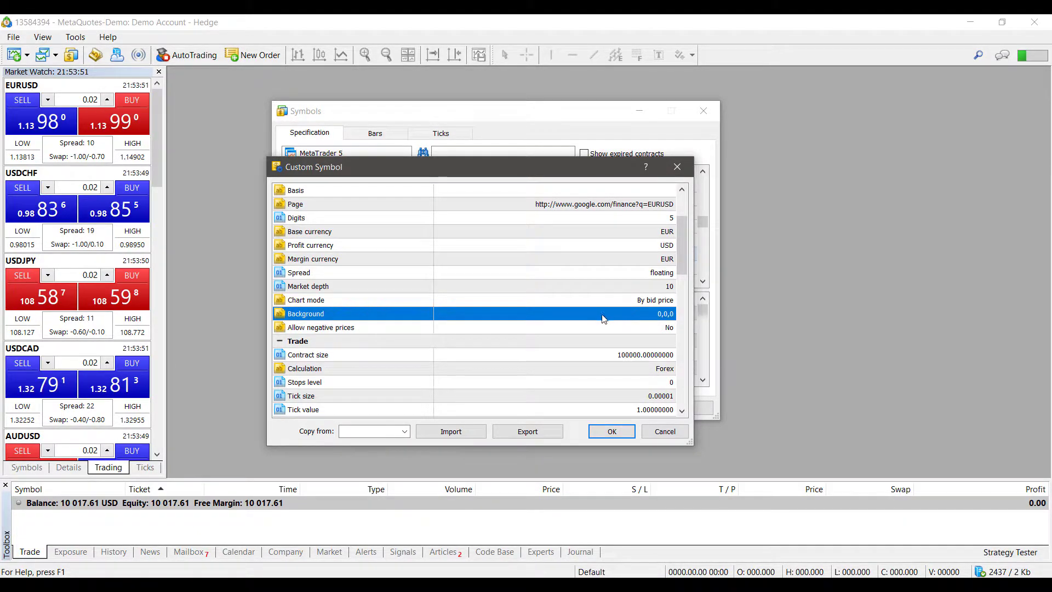
Scroll through the custom symbol's properties and check the Contract size value
scroll(646, 250, down, 1)
scroll(647, 251, down, 2)
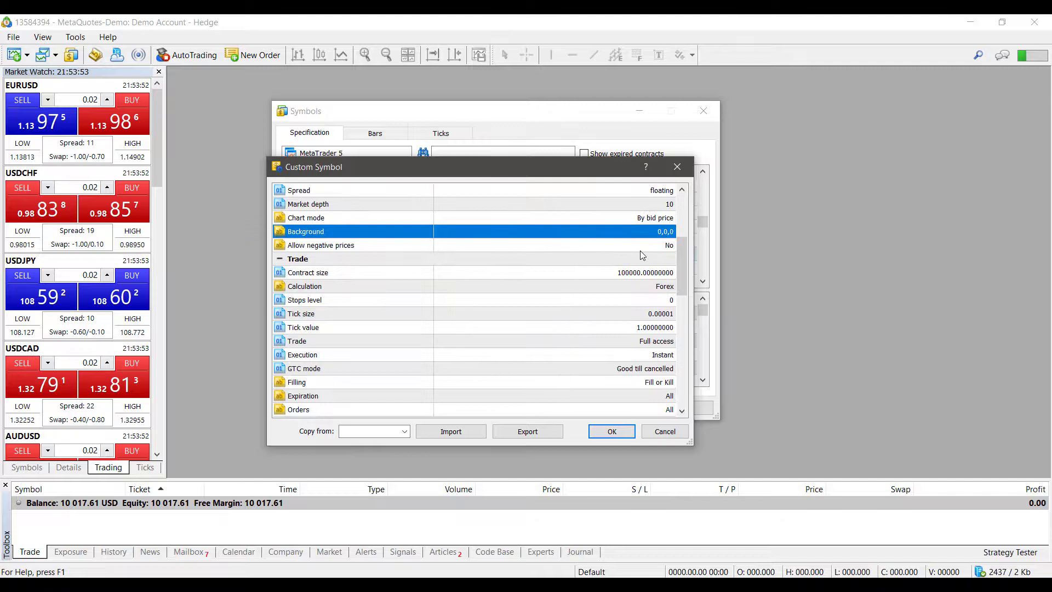
scroll(677, 261, down, 1)
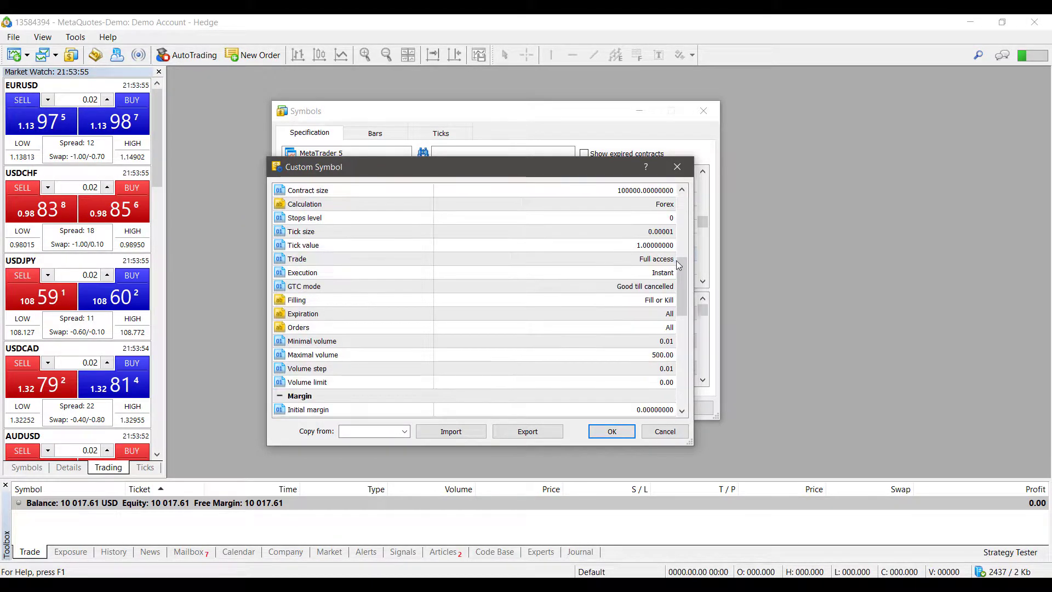
scroll(680, 261, up, 1)
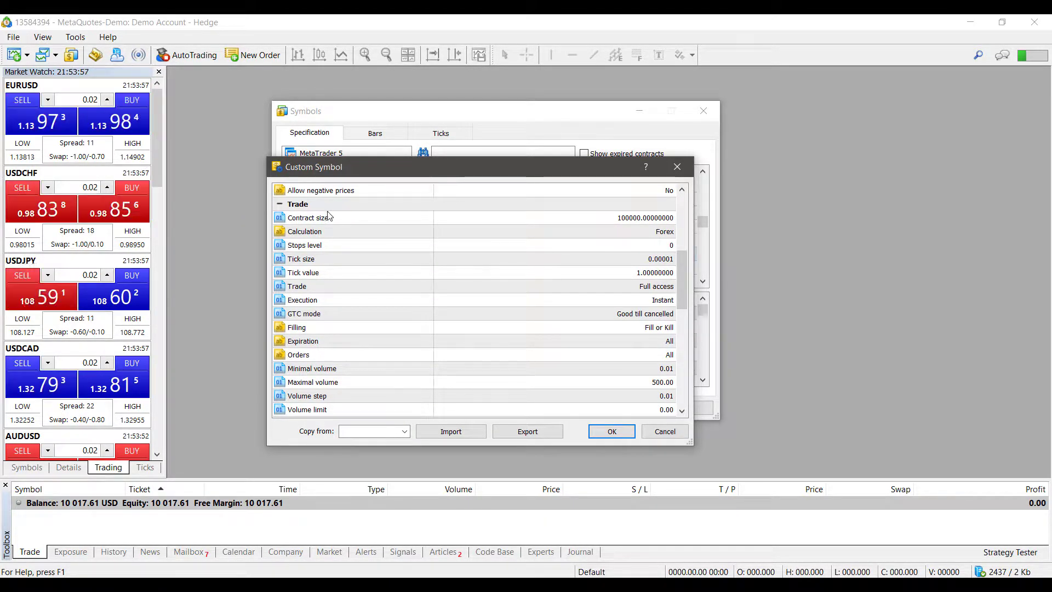
double_click(614, 218)
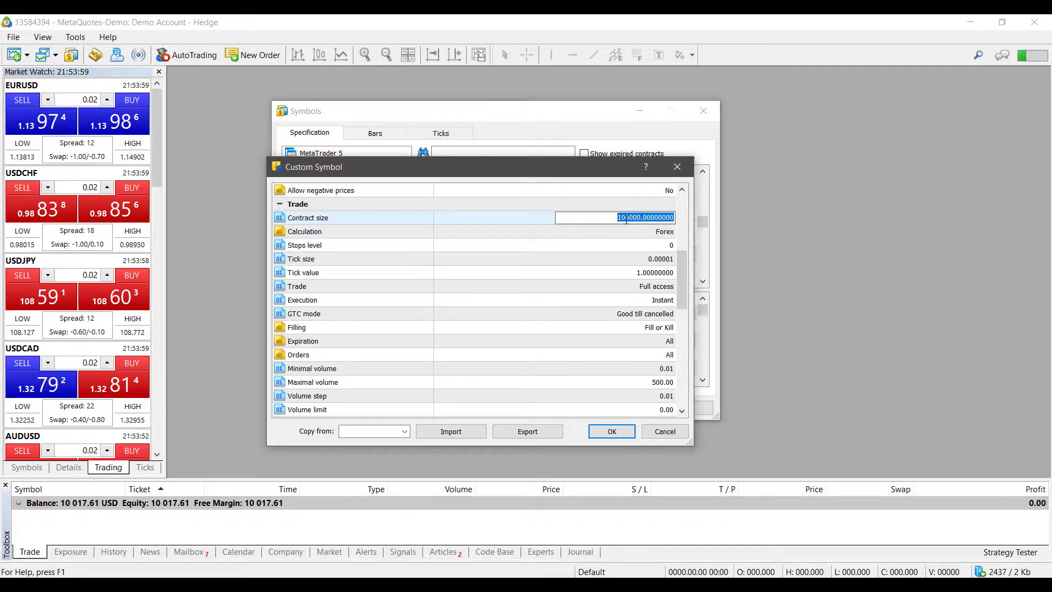
click(614, 218)
Keep Forex as the Calculation mode and select the Execution row
click(611, 232)
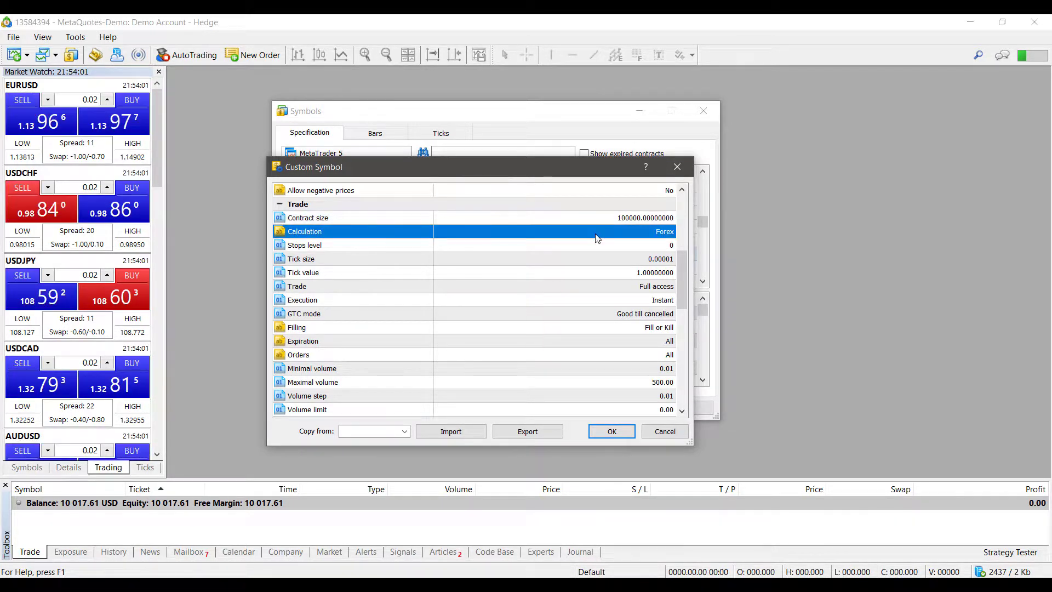
click(659, 233)
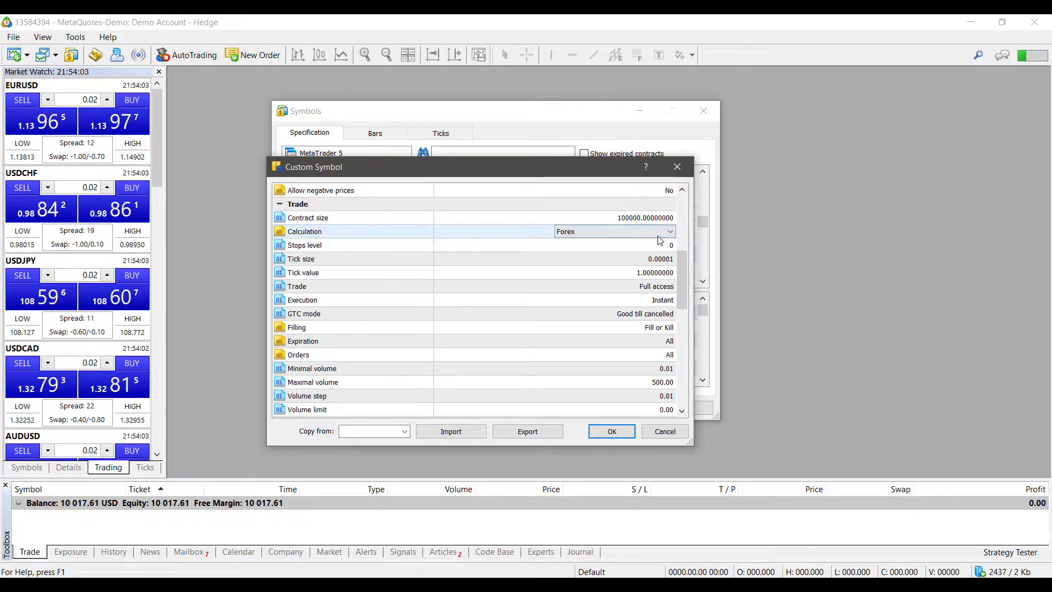
click(669, 231)
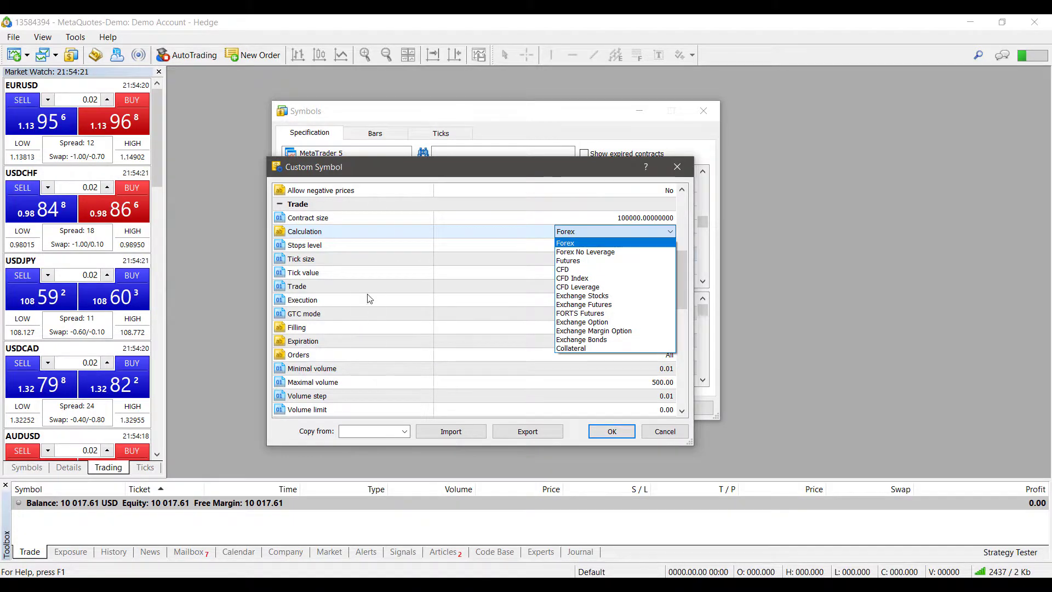
click(382, 263)
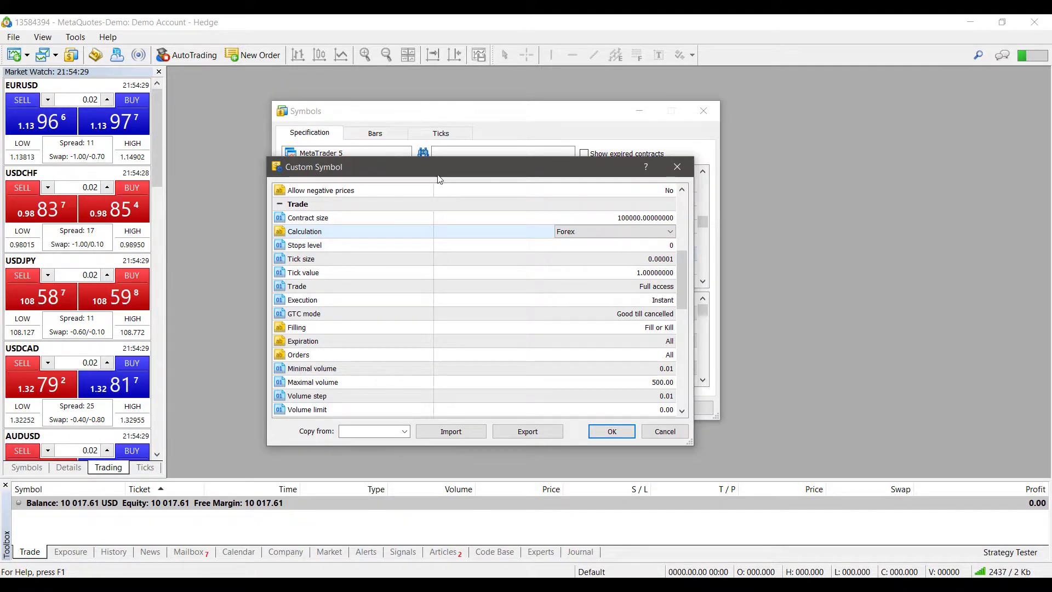
key(Return)
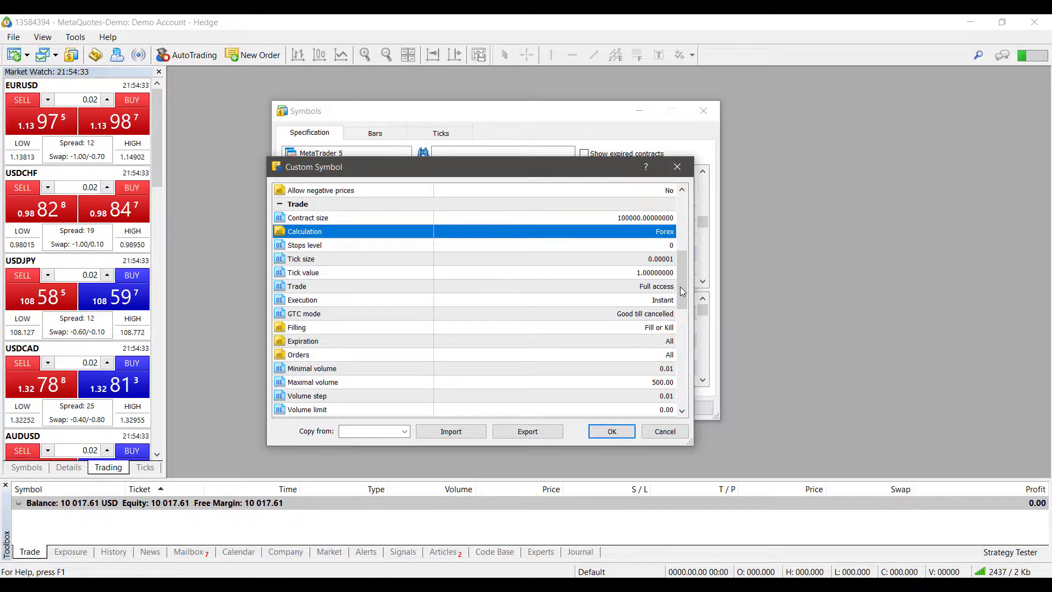
click(679, 300)
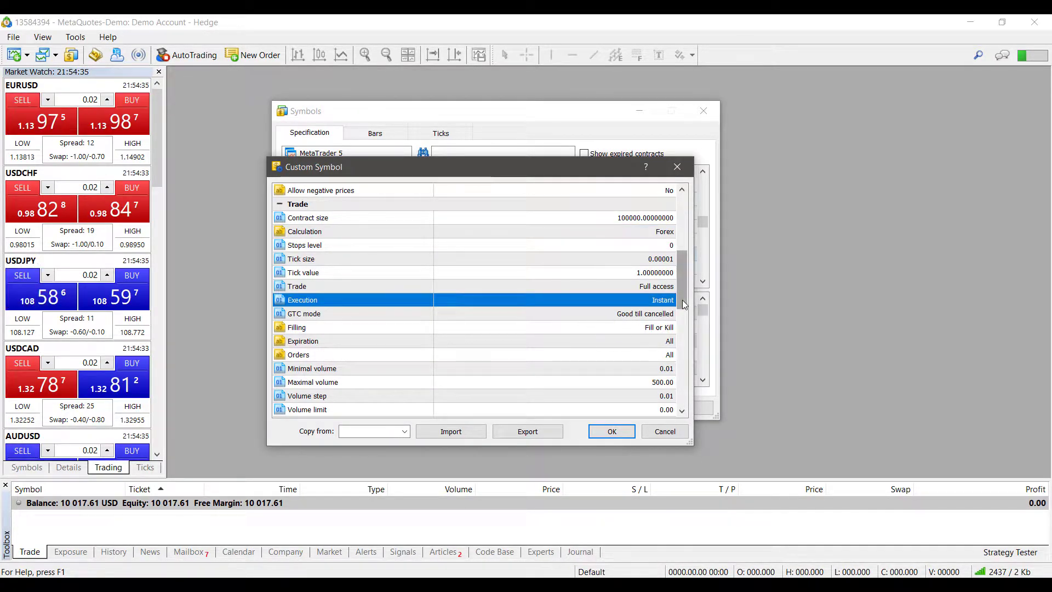
drag(684, 305, 682, 354)
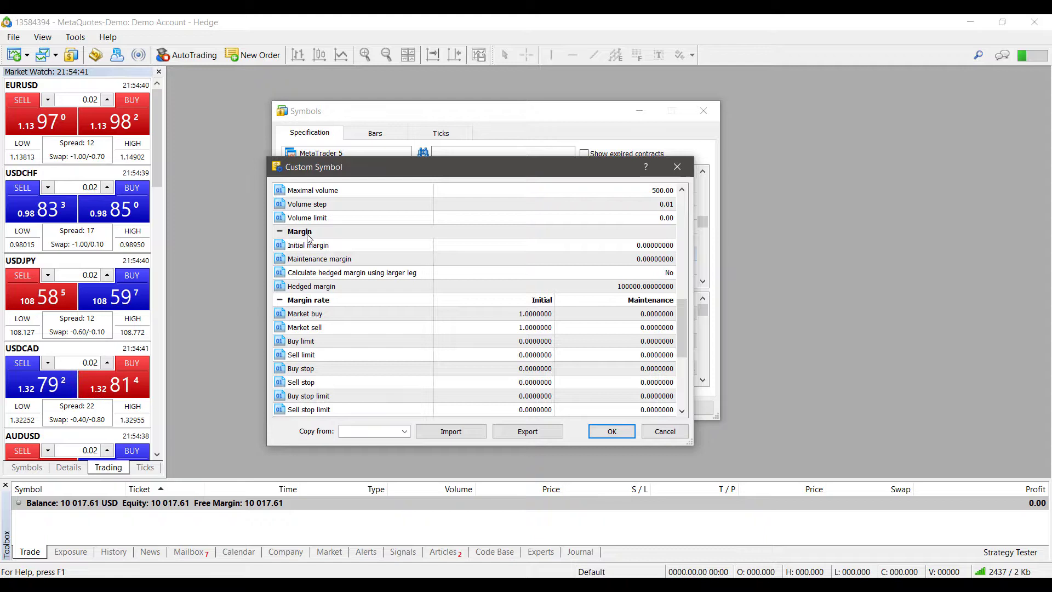
drag(682, 330, 685, 364)
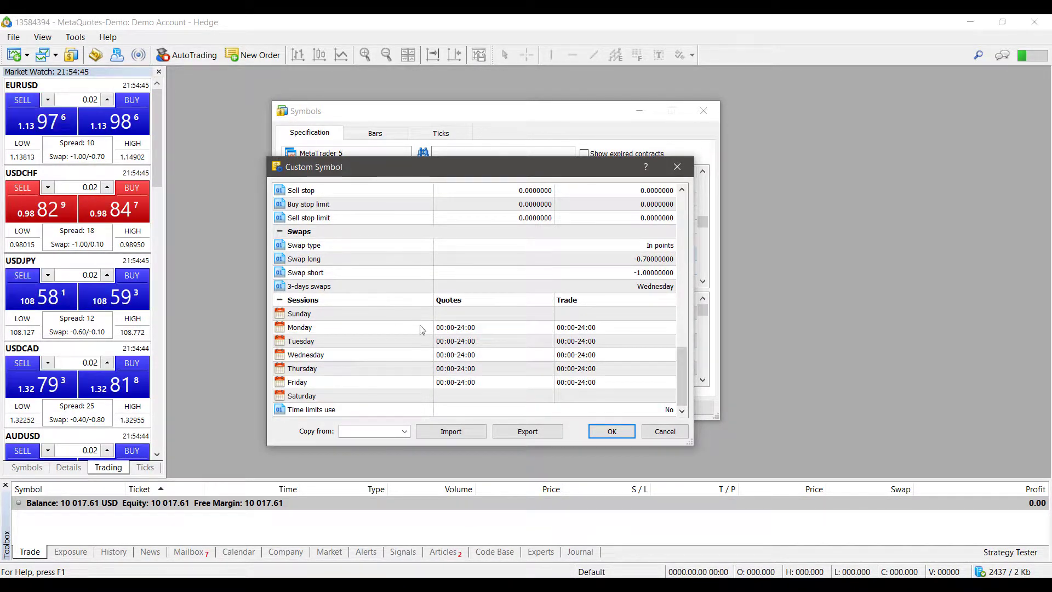
click(305, 317)
click(418, 401)
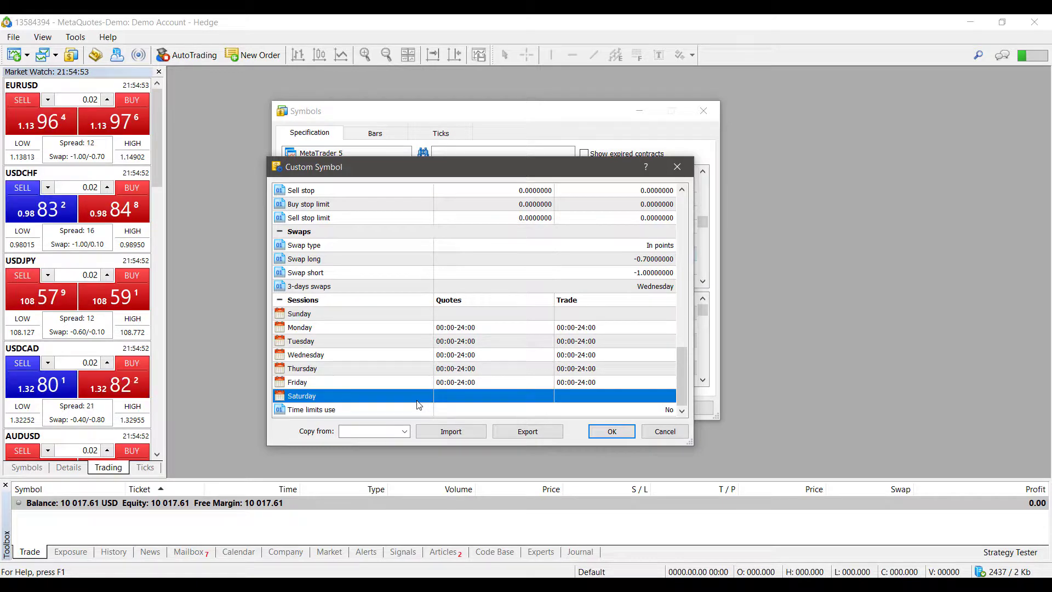
click(436, 328)
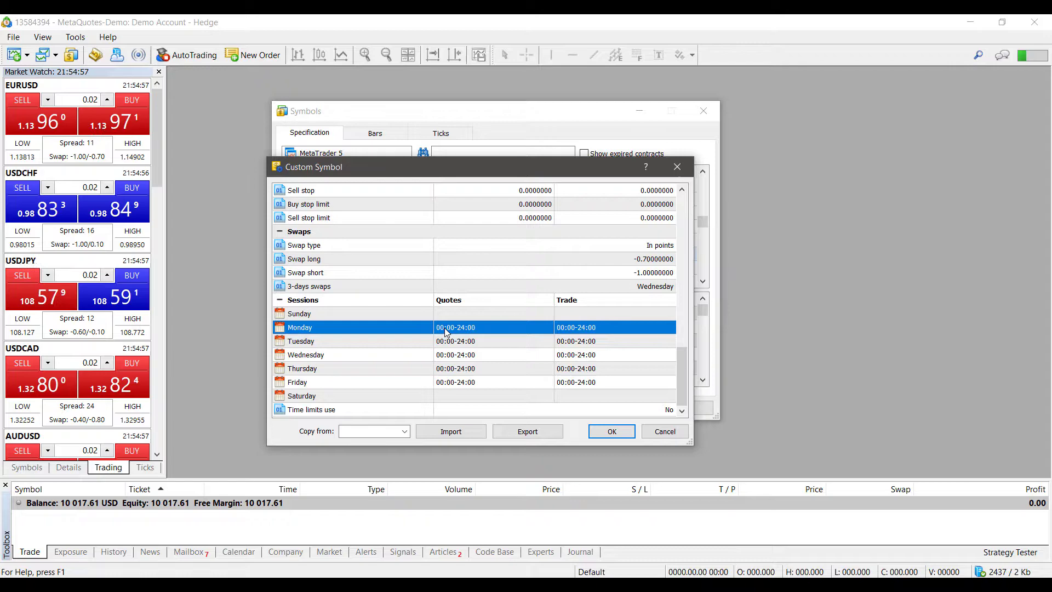
Set Tuesday's quotes and trade session to 04:00–06:20 and confirm it
double_click(444, 341)
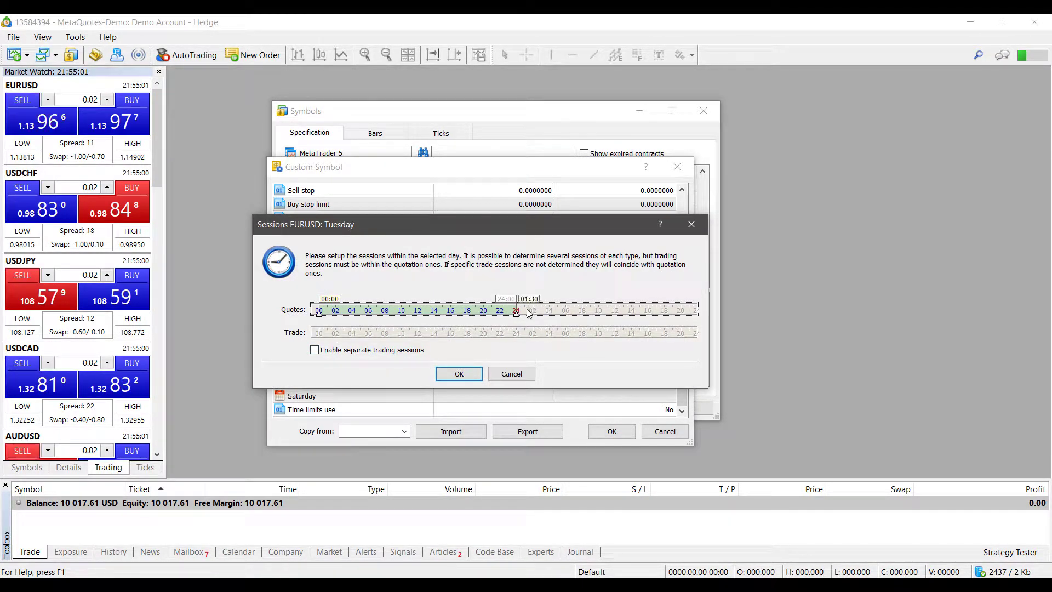
drag(321, 318, 500, 317)
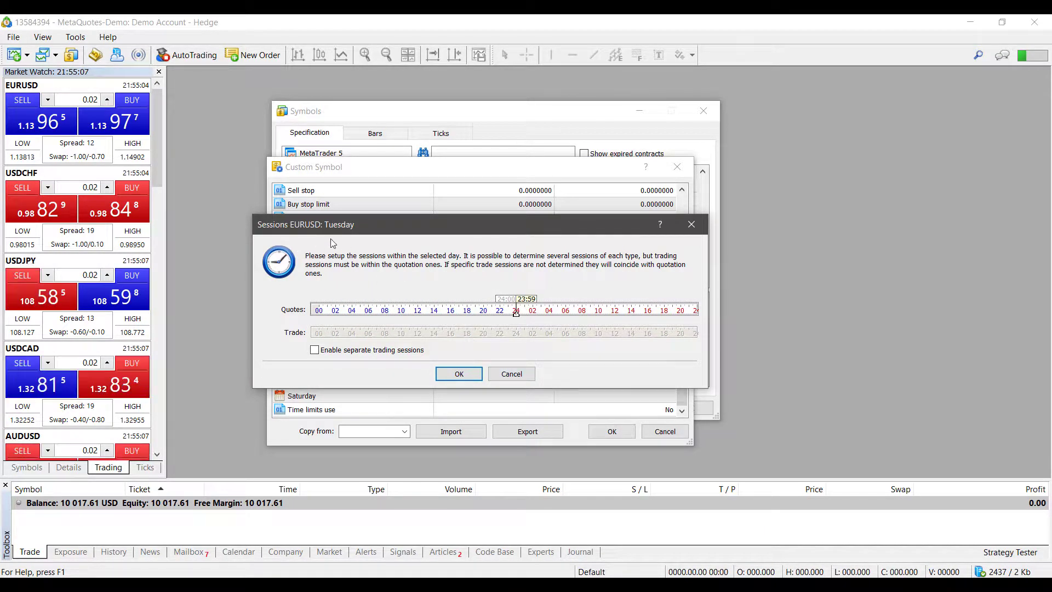
drag(518, 317, 321, 328)
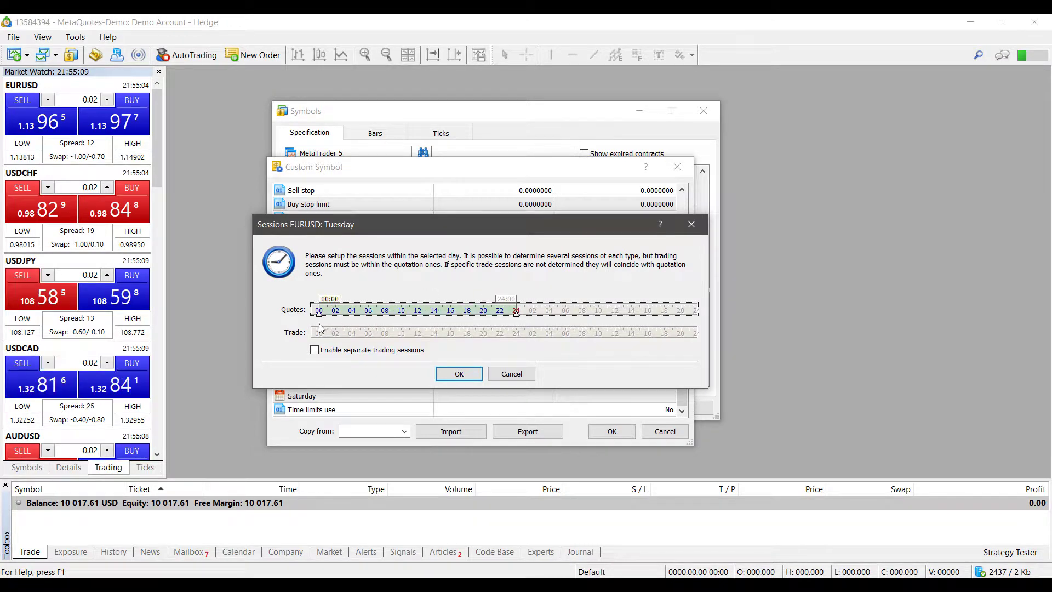
mouse_move(519, 318)
mouse_down()
mouse_move(329, 318)
mouse_move(501, 315)
mouse_up()
drag(373, 312, 326, 313)
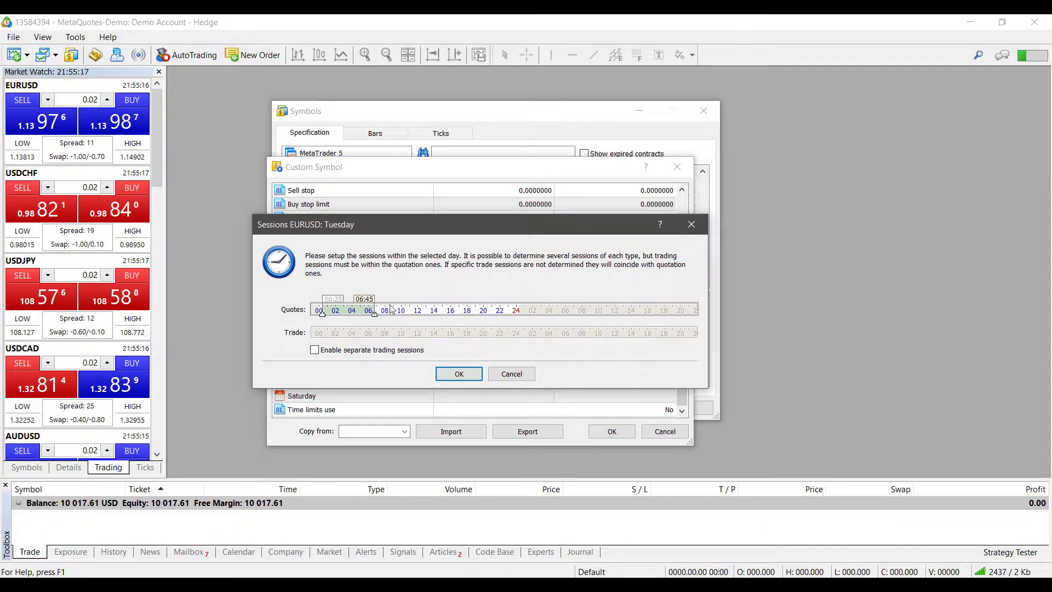
drag(391, 310, 520, 313)
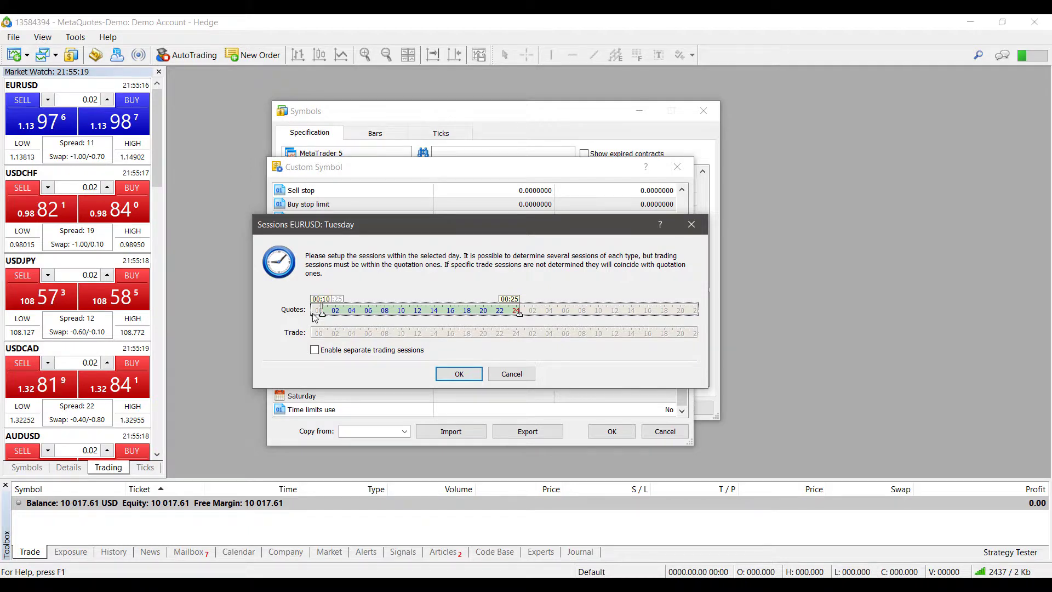
drag(315, 318, 304, 320)
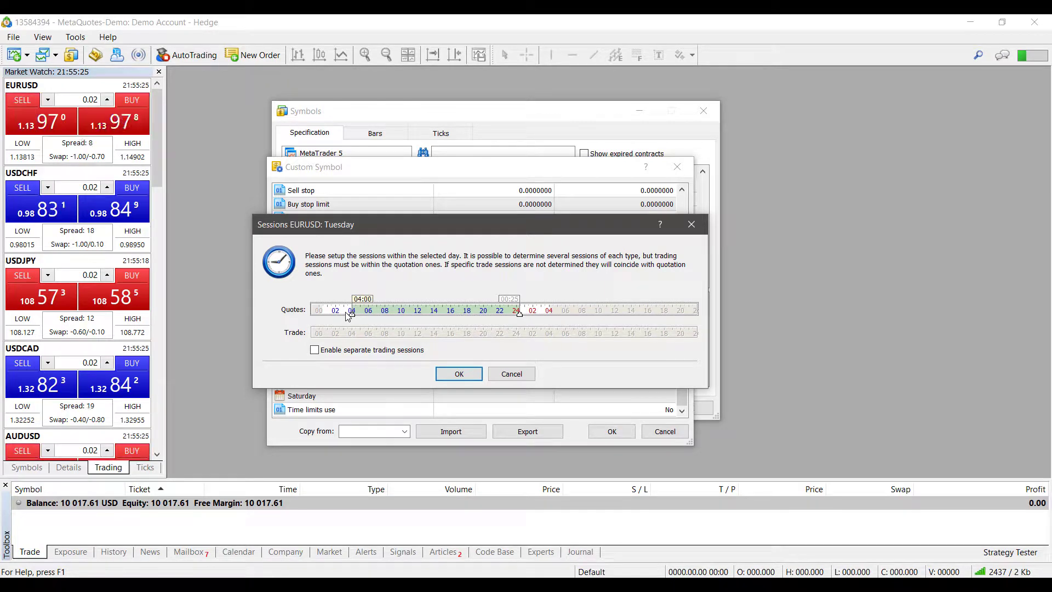
drag(515, 317, 376, 312)
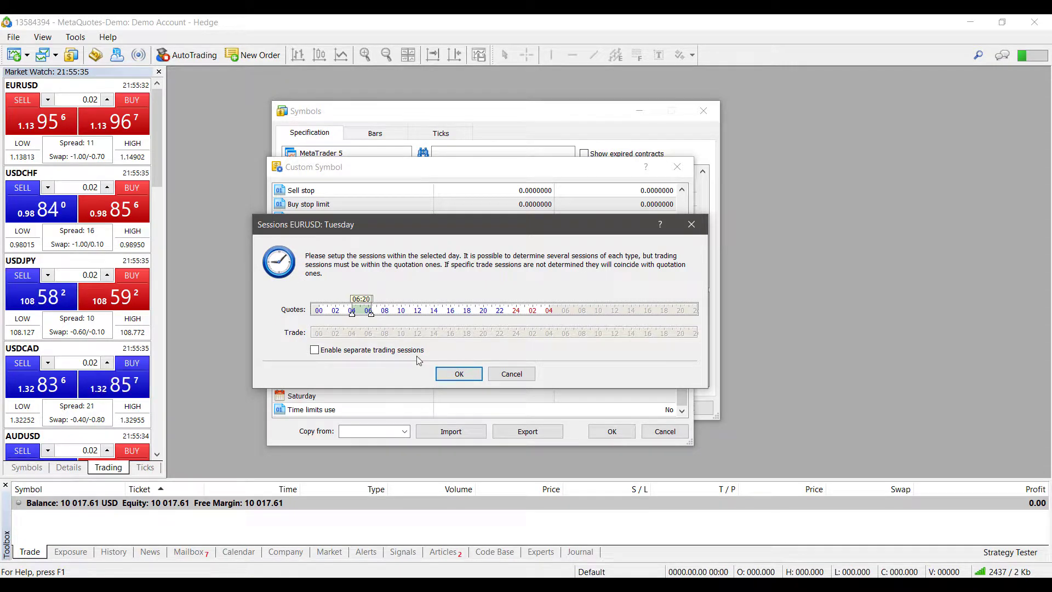
click(459, 374)
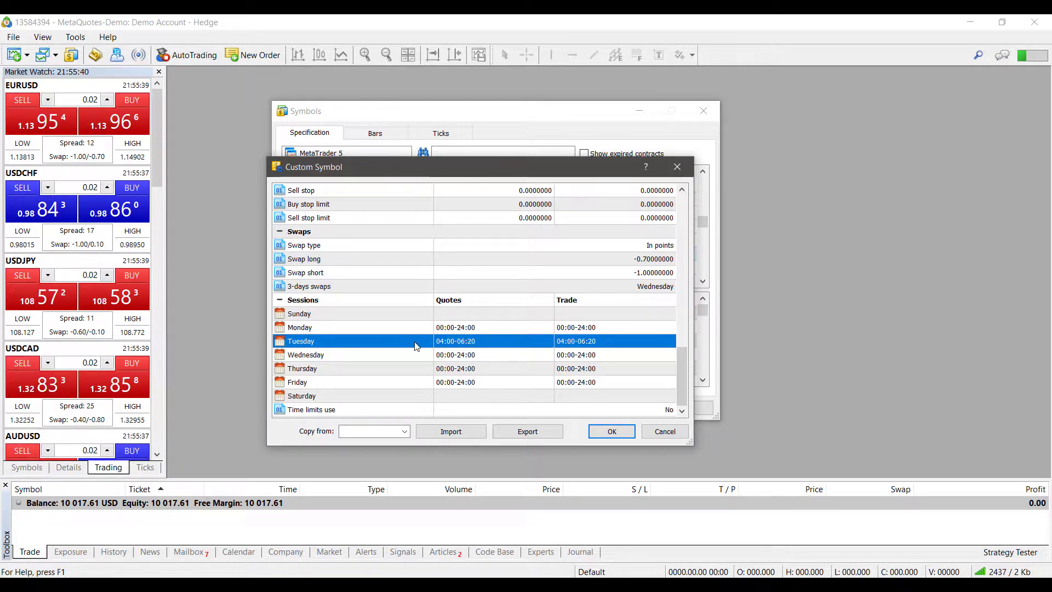
Remove Monday's session entirely, leaving its schedule empty
click(466, 330)
double_click(465, 330)
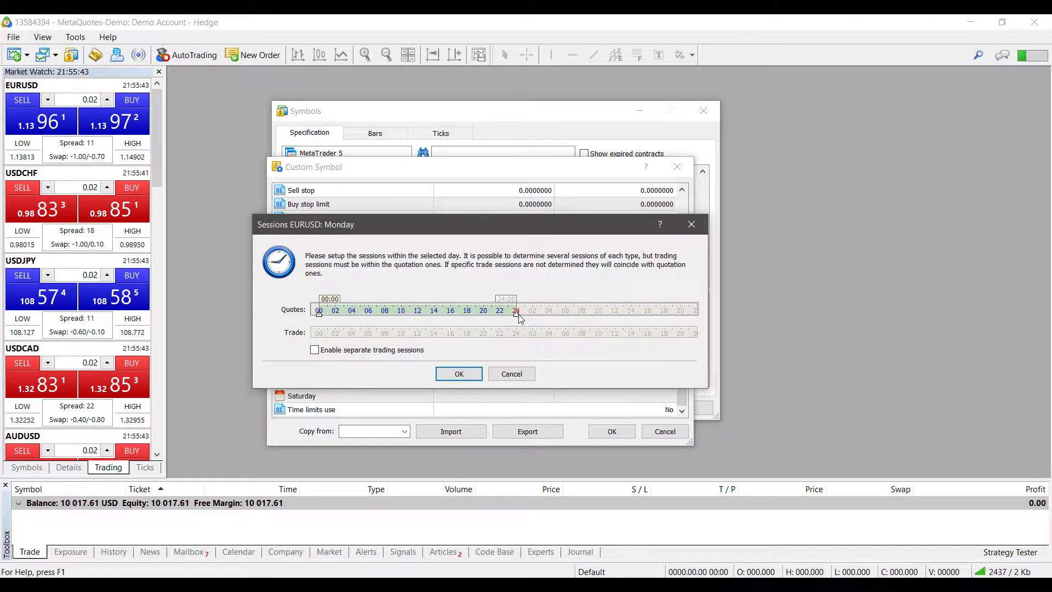
drag(515, 313, 336, 322)
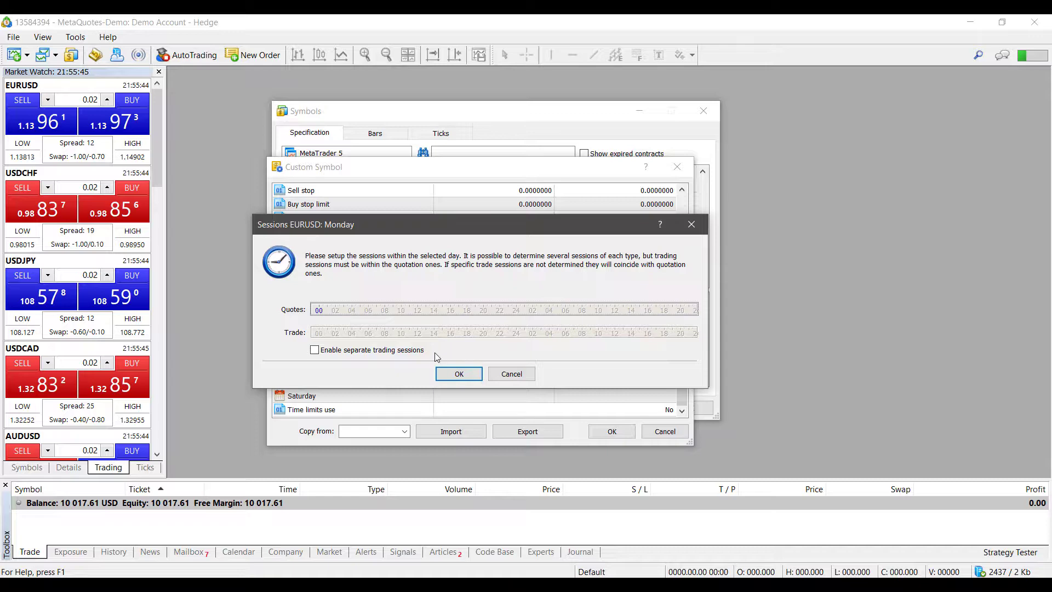
click(444, 374)
Clear Wednesday's session too, then review the Tuesday and Thursday schedules
click(431, 369)
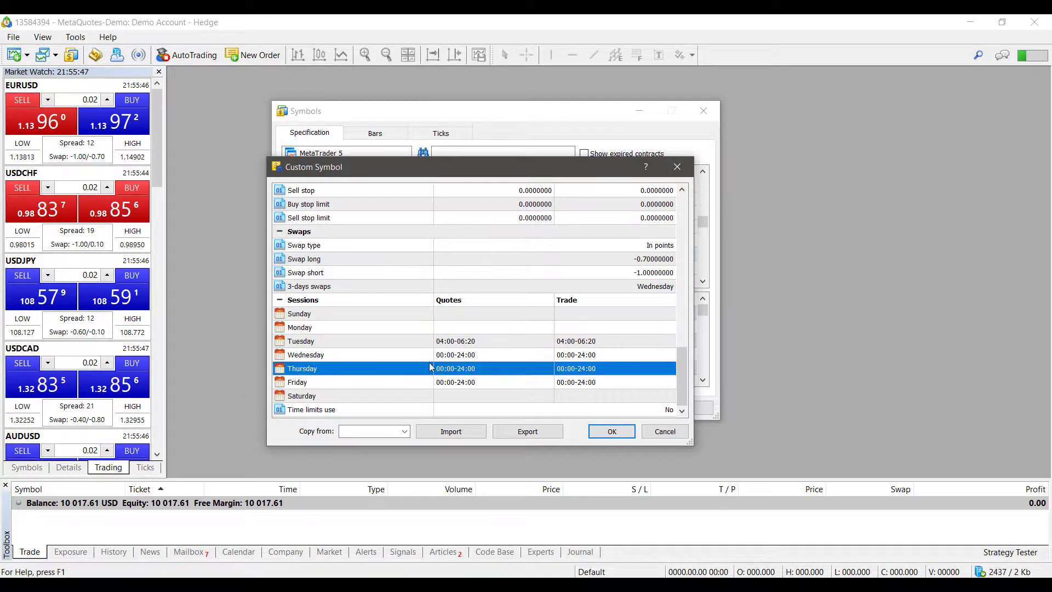
click(433, 354)
double_click(458, 355)
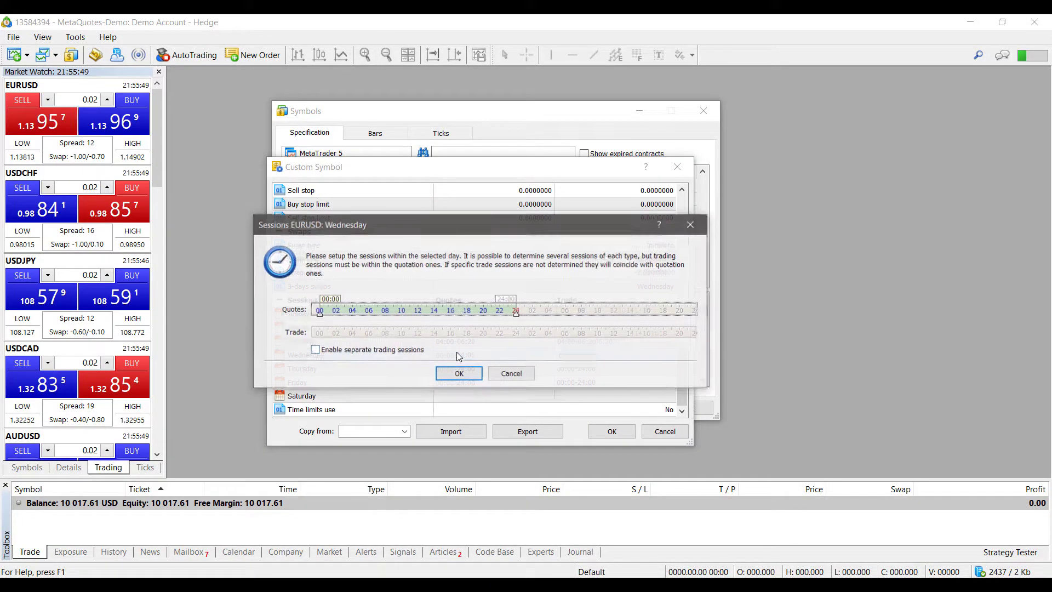
drag(516, 314, 320, 315)
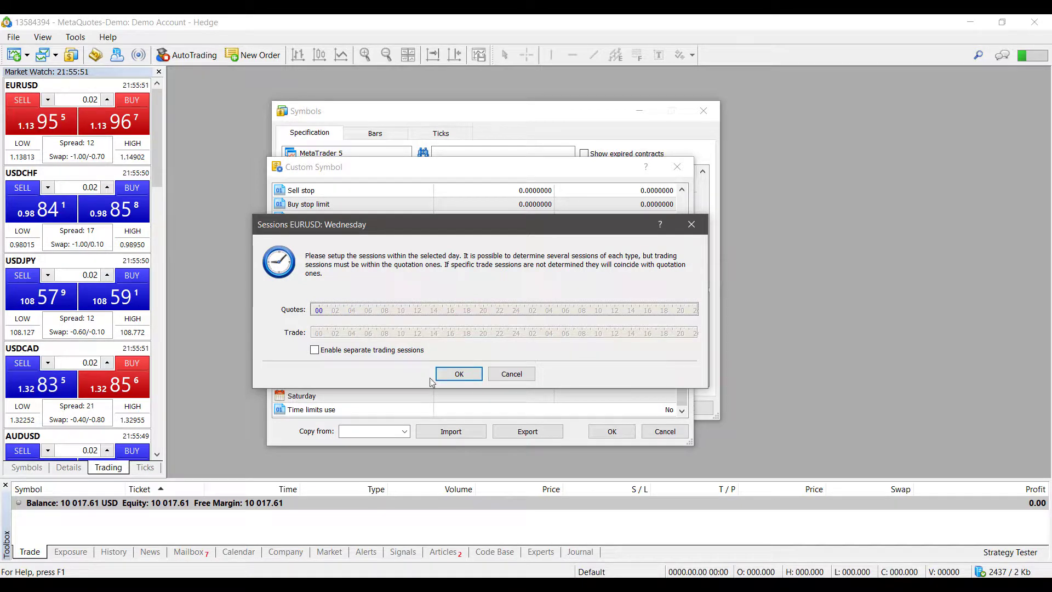
click(442, 375)
click(459, 369)
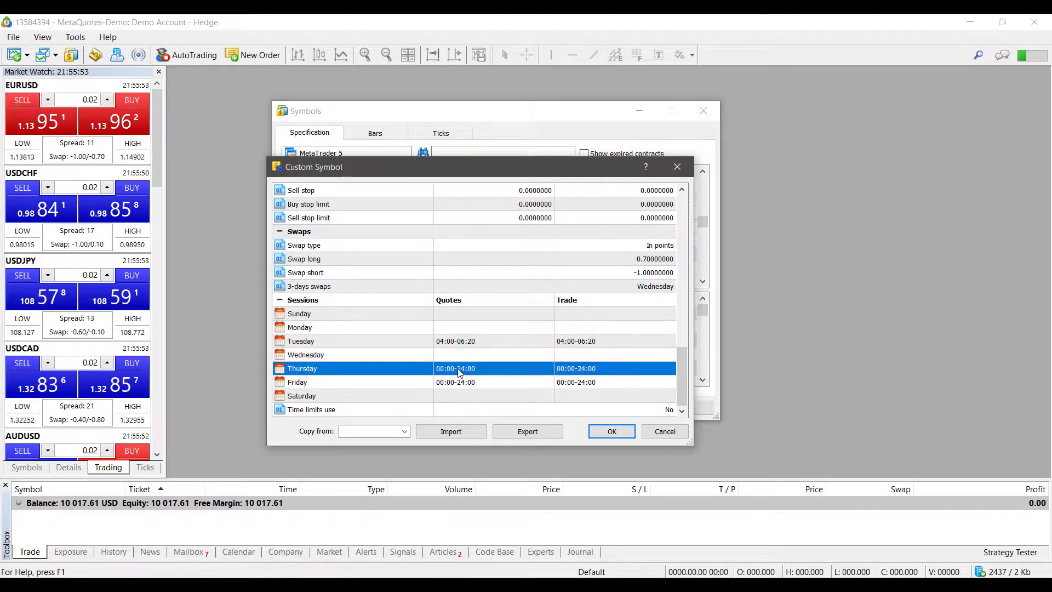
click(438, 340)
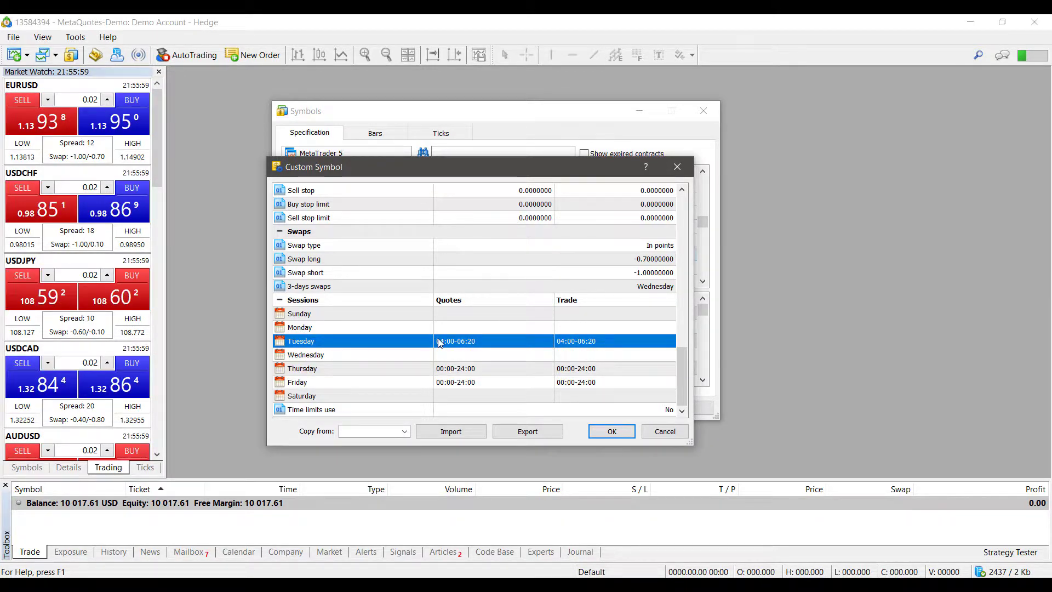
click(472, 371)
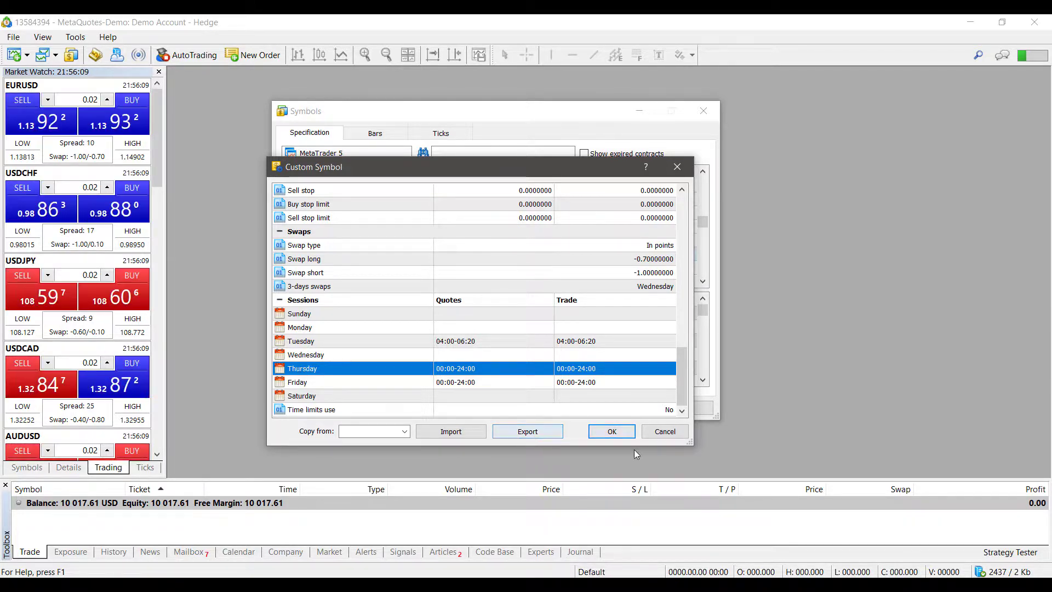
Close the custom symbol settings without saving and switch to the EURUSD Bars tab
click(662, 432)
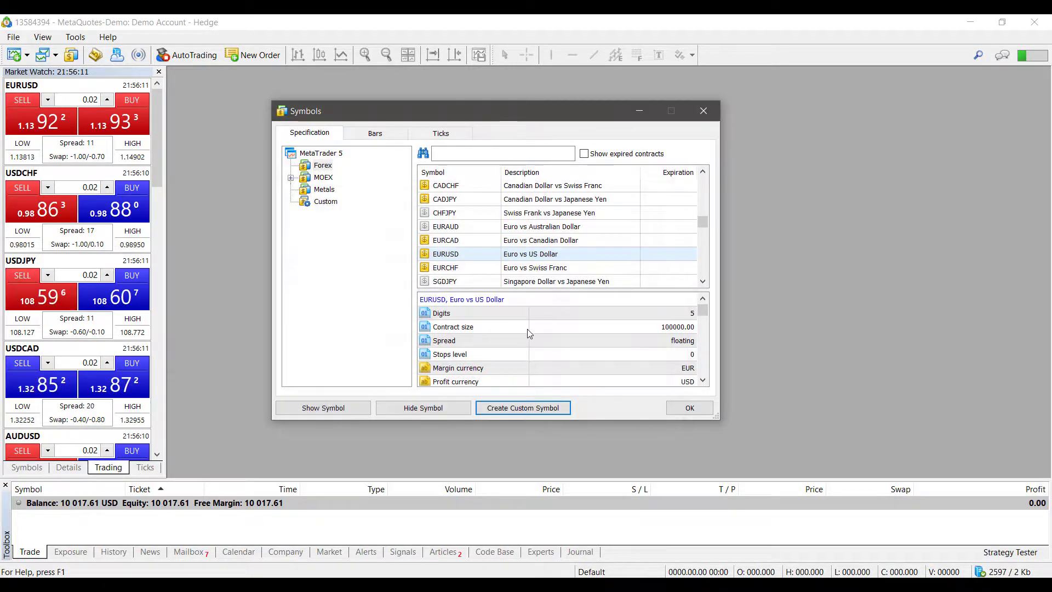
click(395, 135)
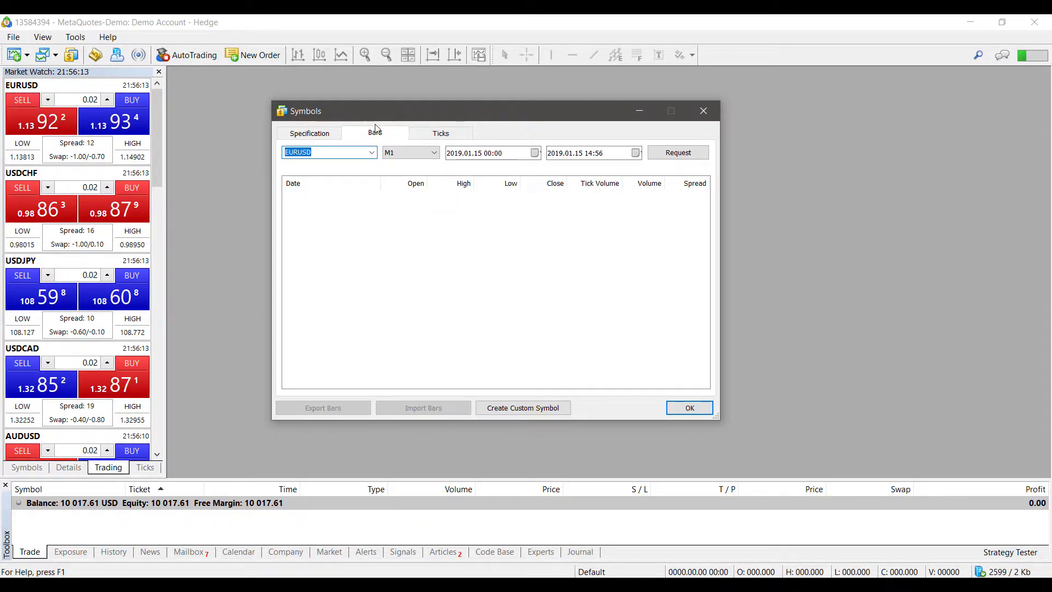
click(309, 133)
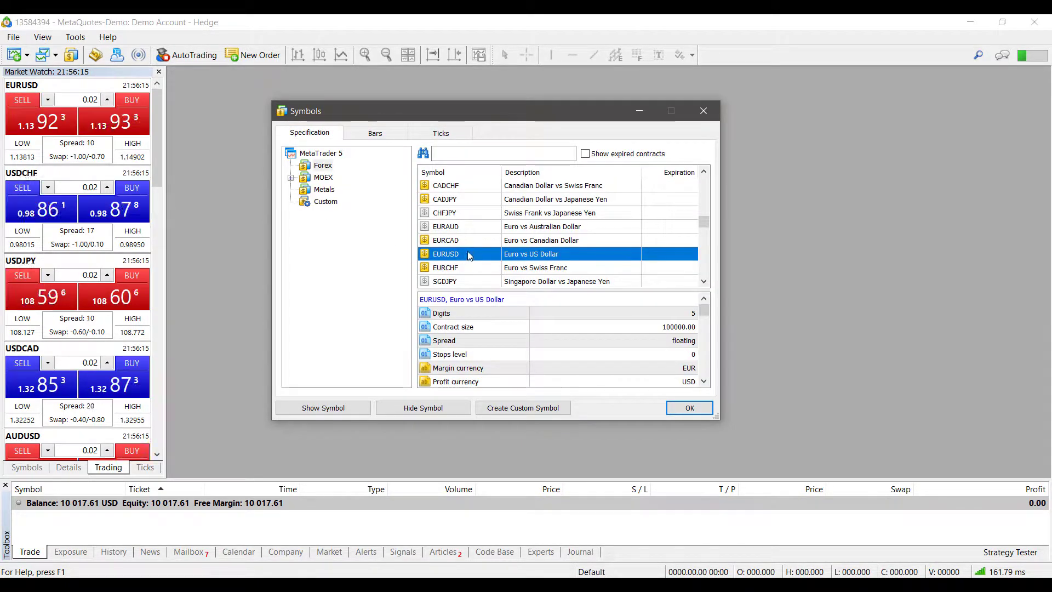
click(376, 135)
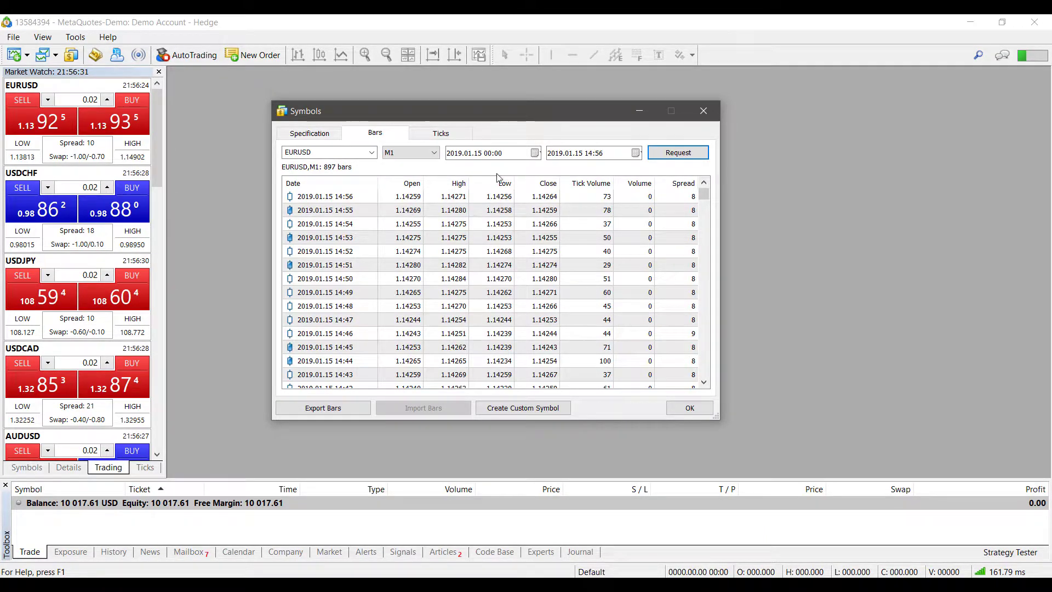
Check the date range and scroll through the 897 EURUSD M1 bars, back to the top
click(454, 155)
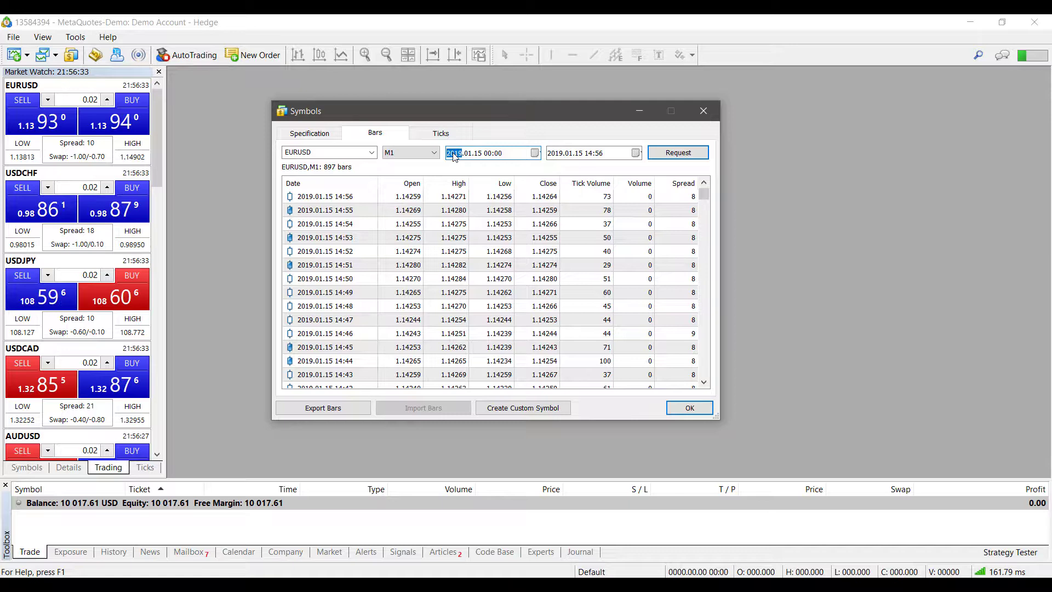
click(569, 153)
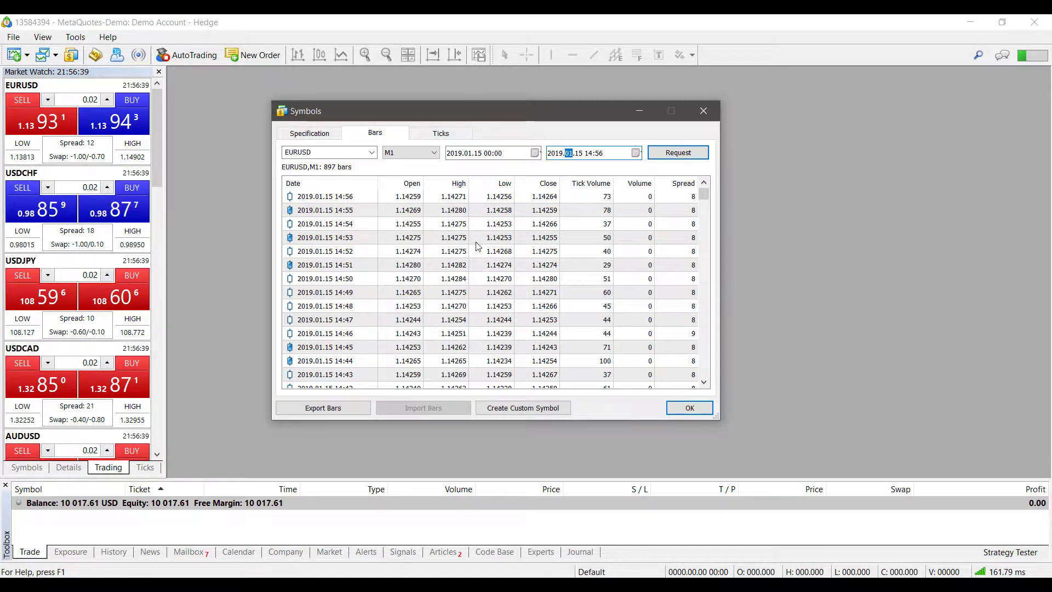
scroll(484, 243, down, 11)
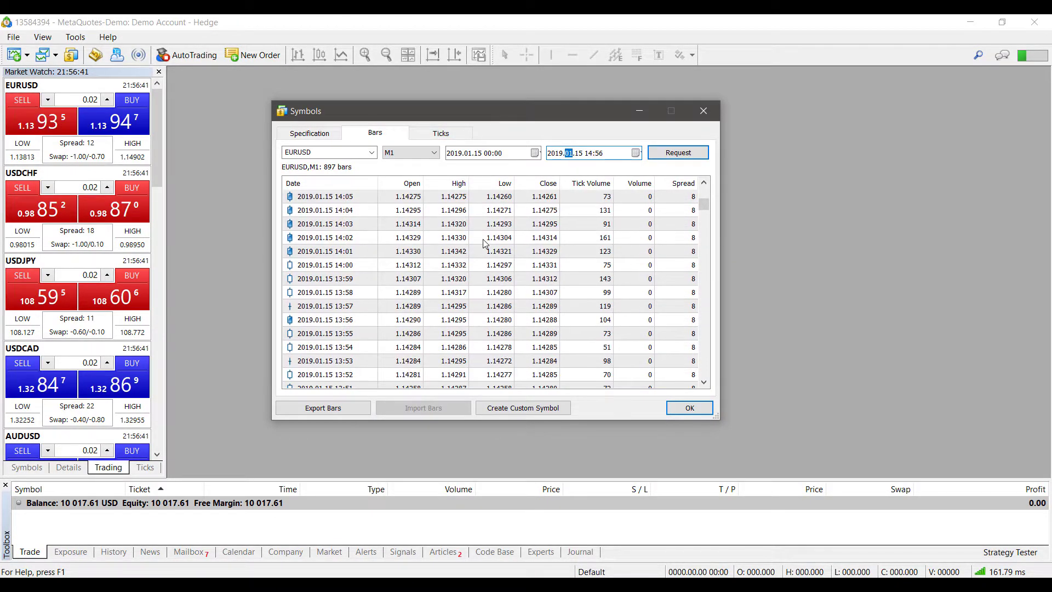
scroll(485, 243, down, 12)
drag(704, 209, 710, 176)
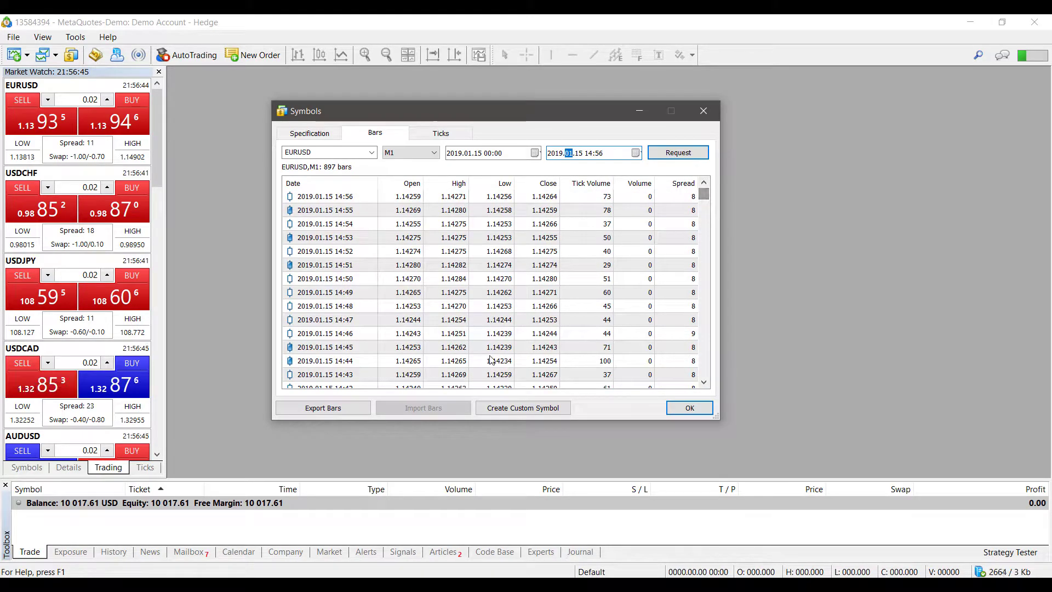
click(342, 412)
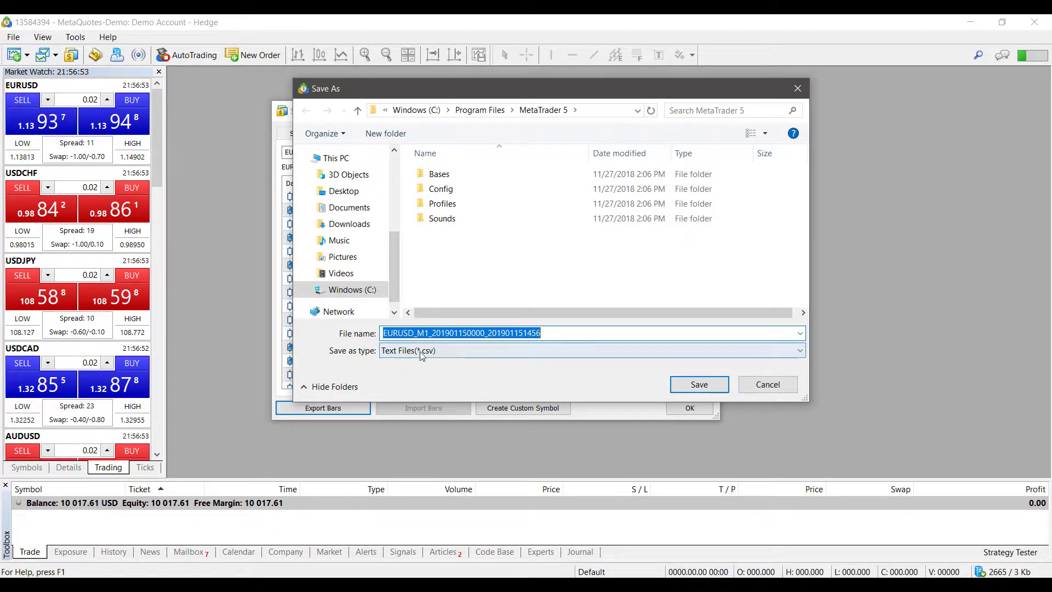
drag(493, 88, 433, 117)
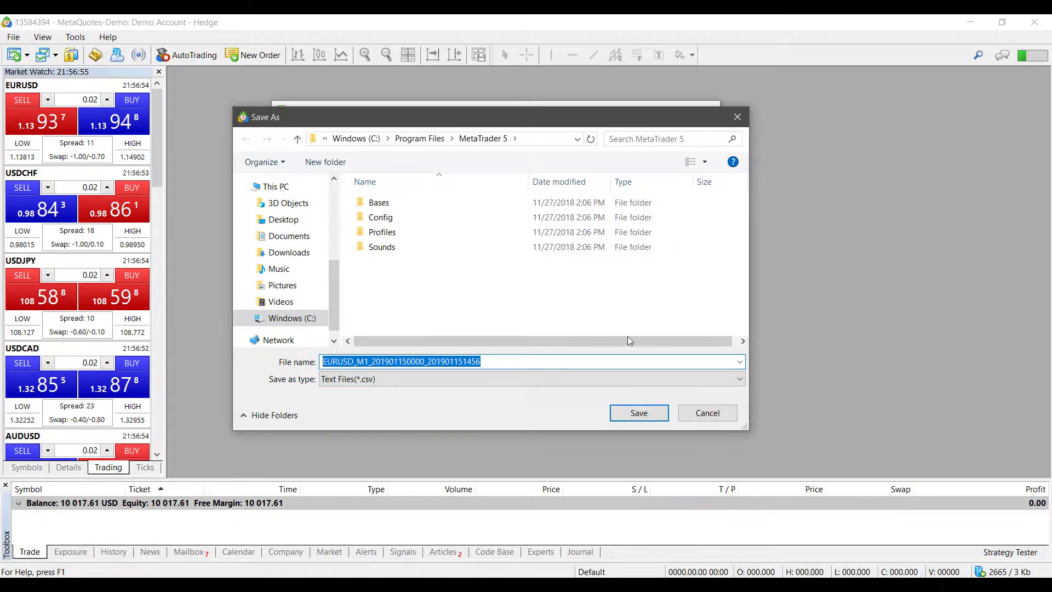
click(701, 410)
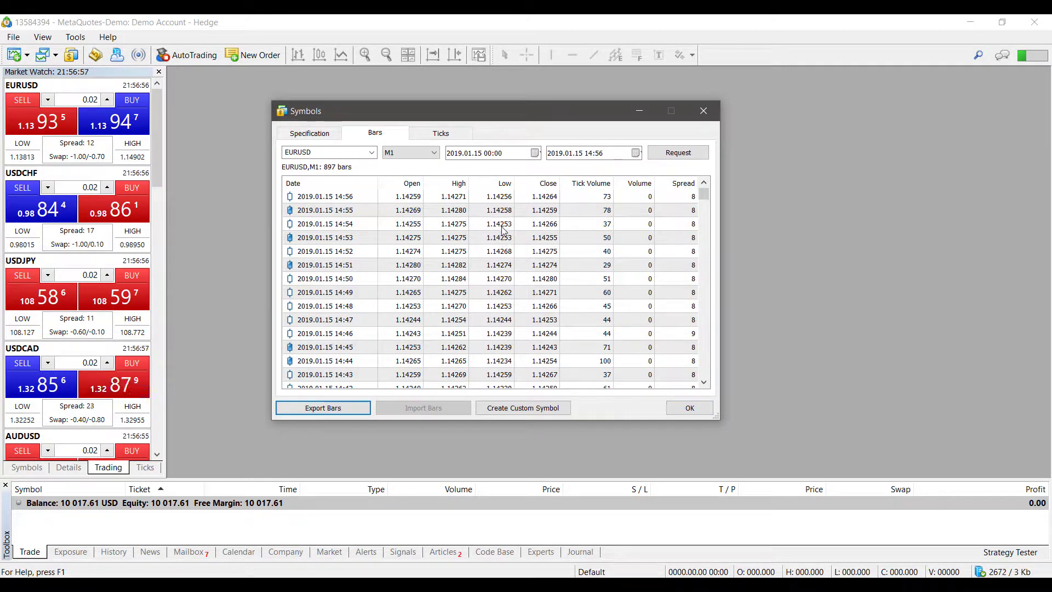
click(318, 134)
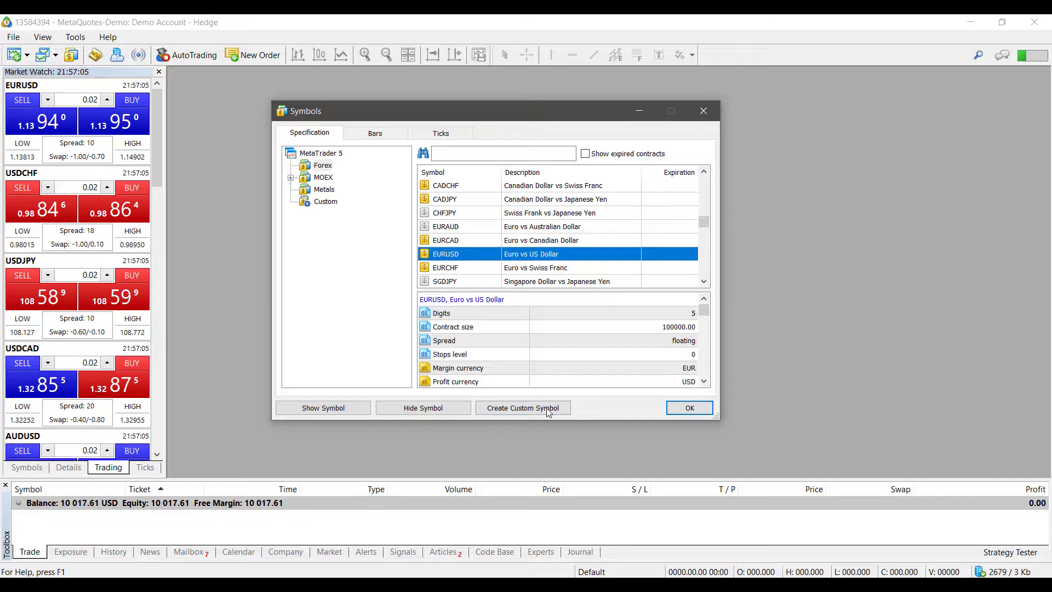
click(524, 408)
click(445, 435)
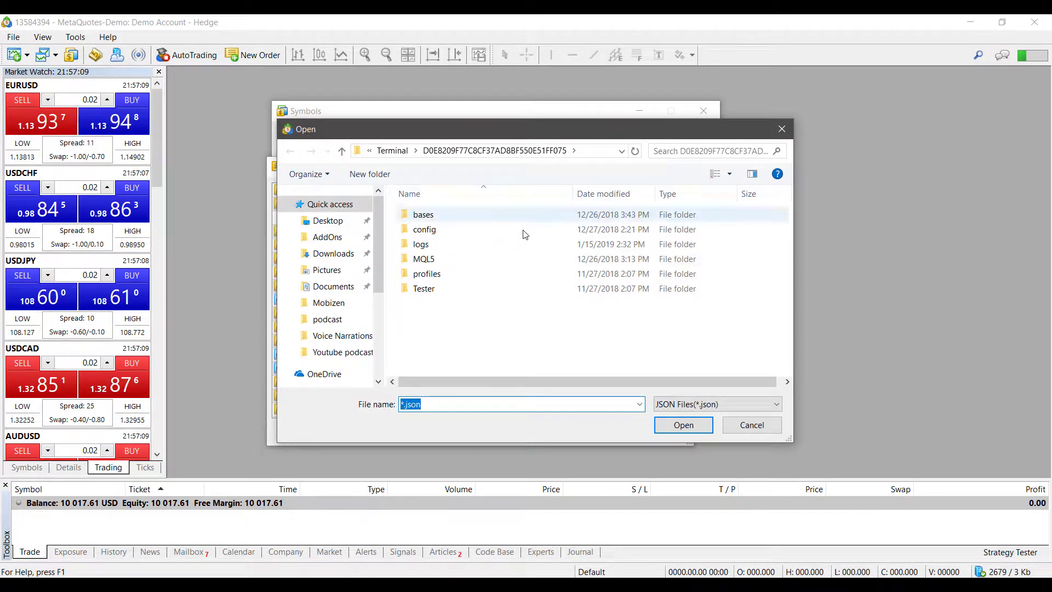
click(756, 432)
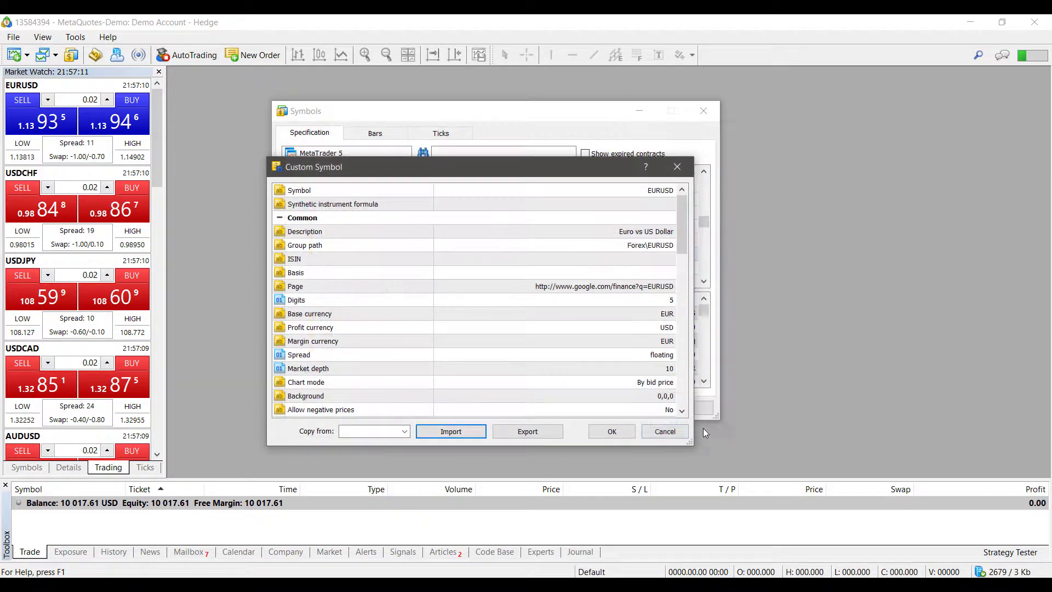
click(665, 430)
click(376, 133)
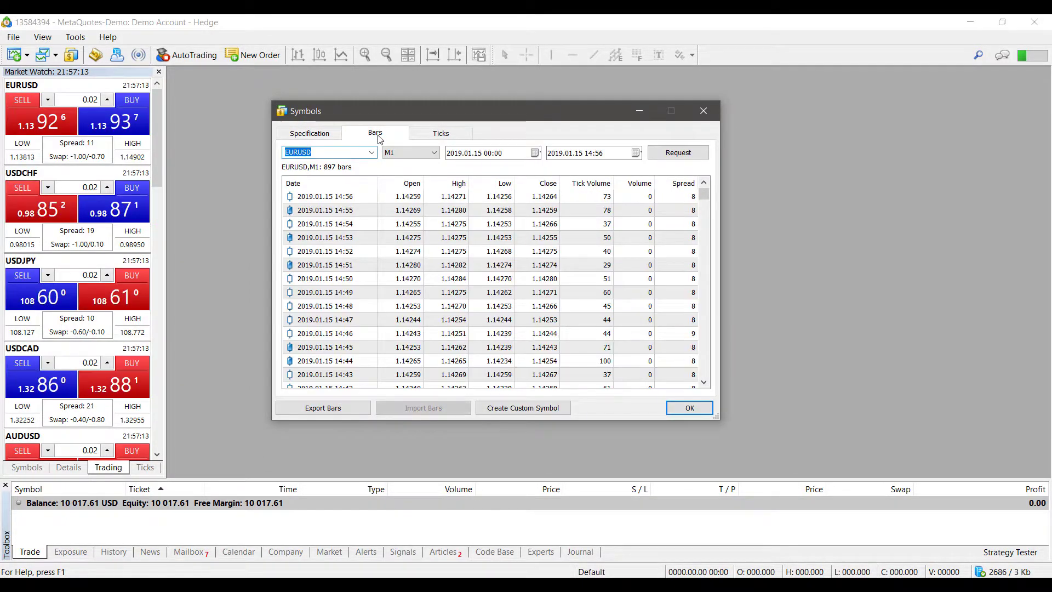
click(362, 210)
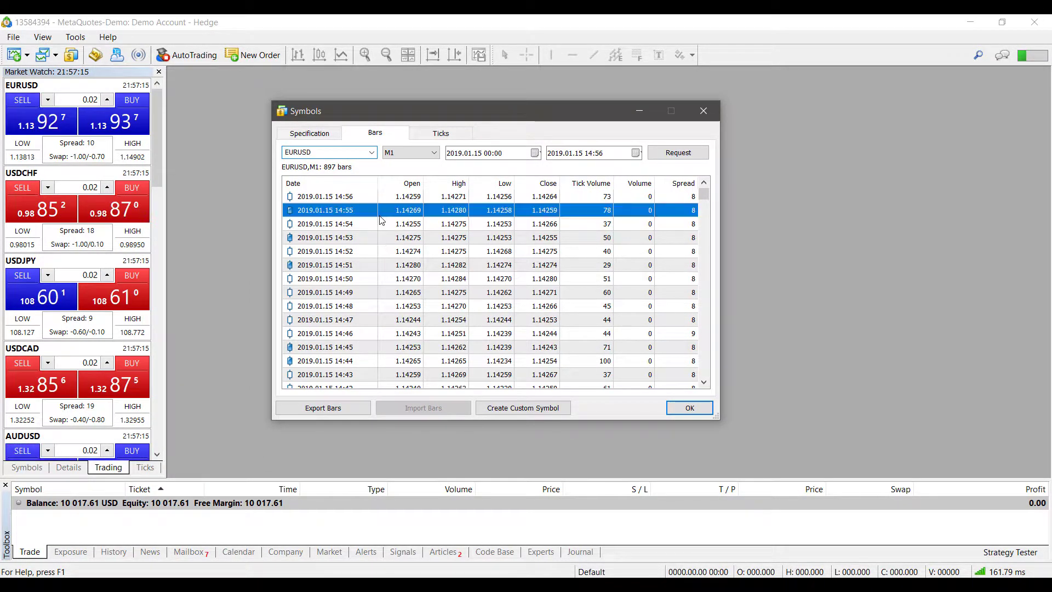
click(338, 197)
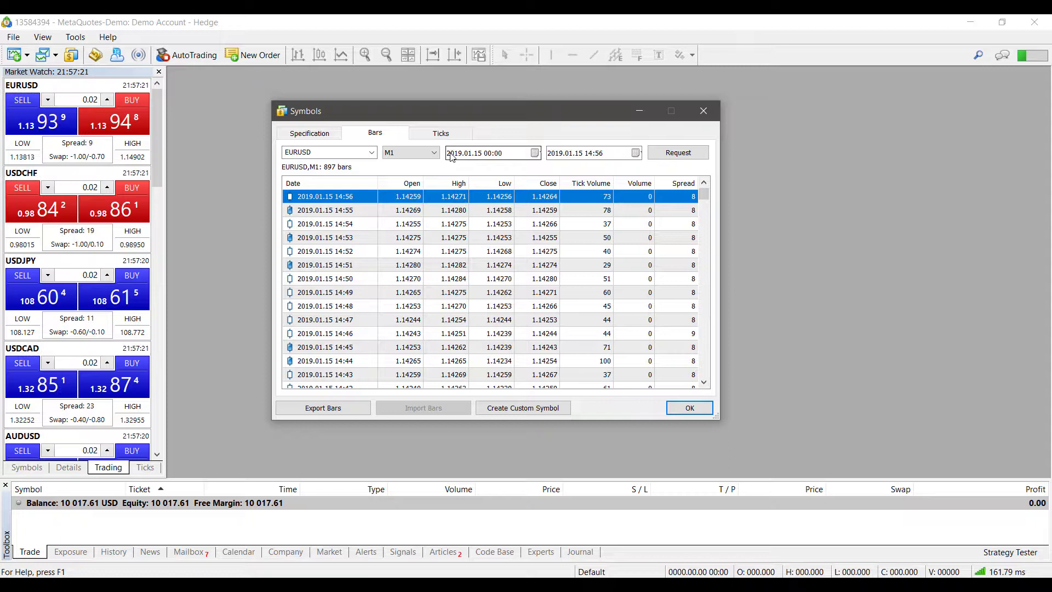
Request the 7280 EURUSD ticks for 2019.01.15 14:00–14:57, then cancel exporting them
click(442, 133)
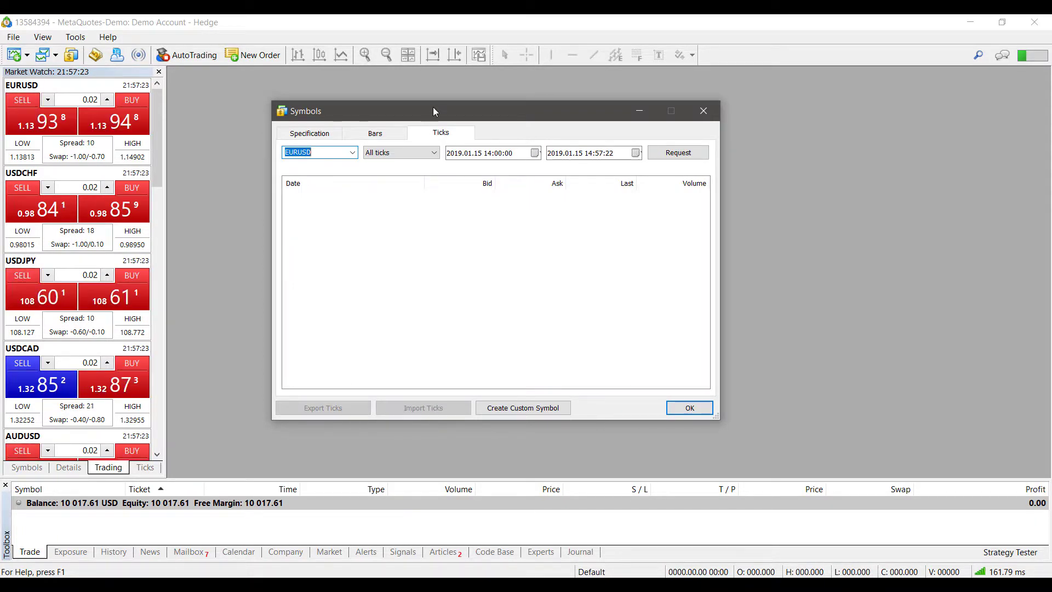
click(670, 158)
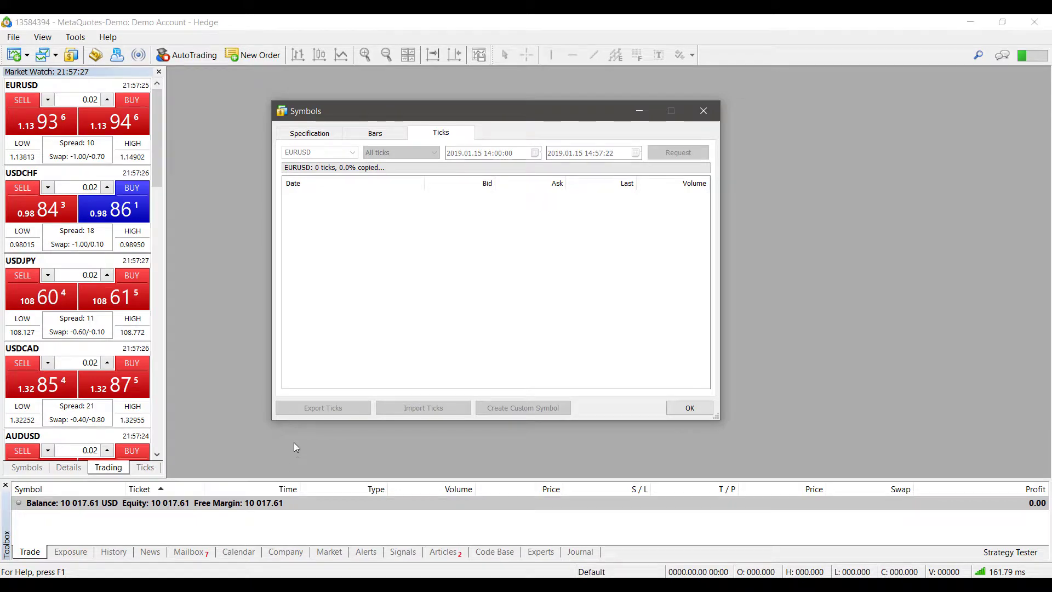
click(341, 404)
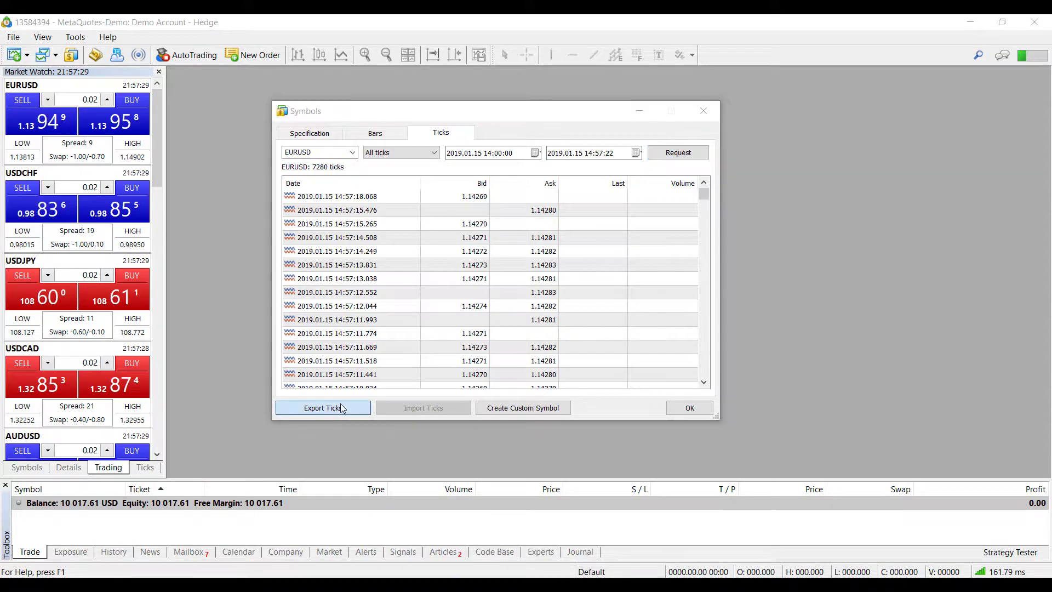
click(752, 428)
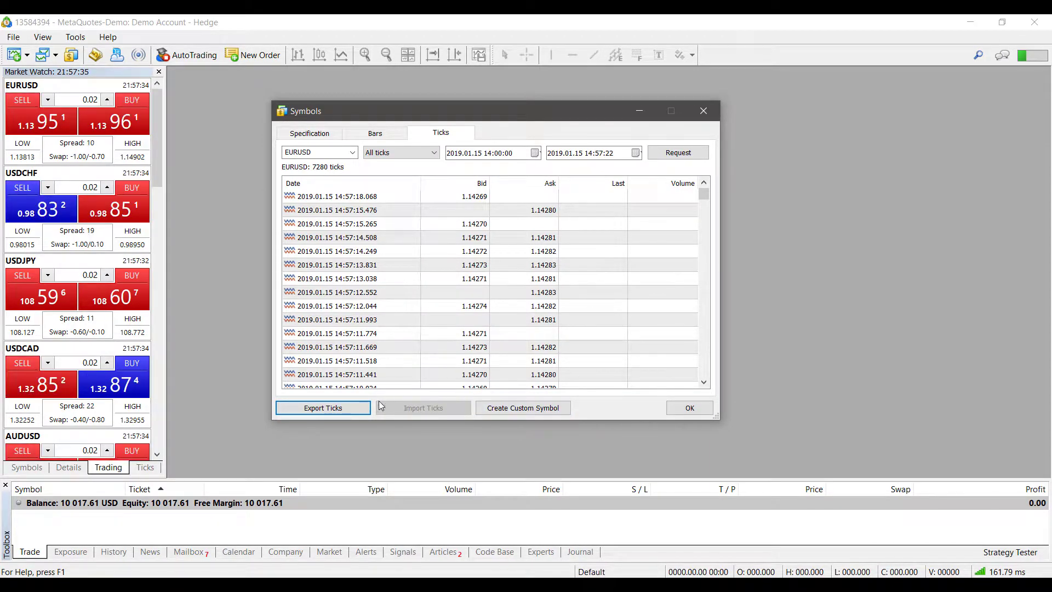
click(490, 409)
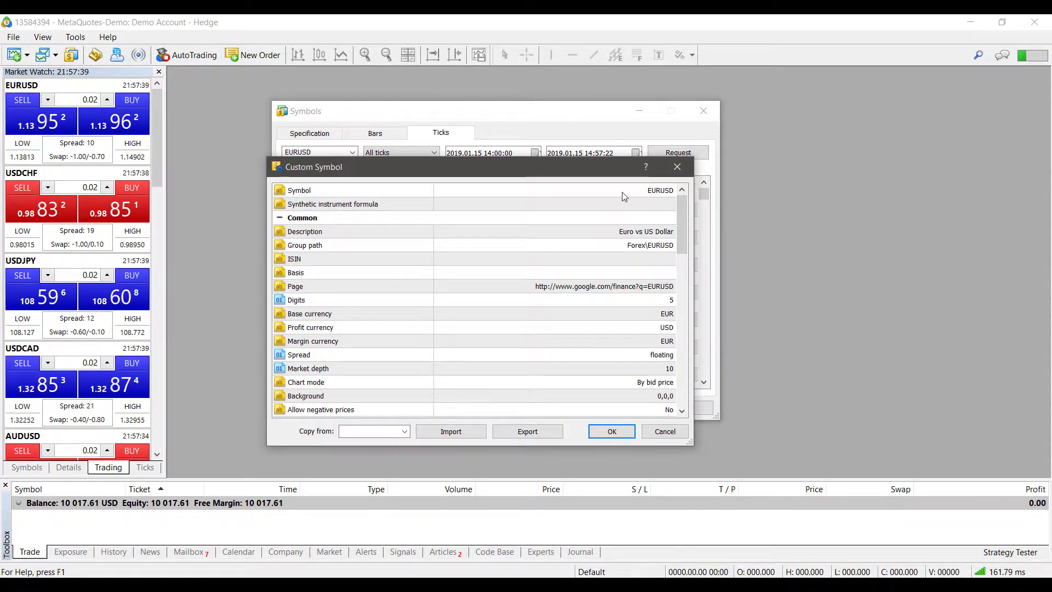
drag(570, 175, 579, 153)
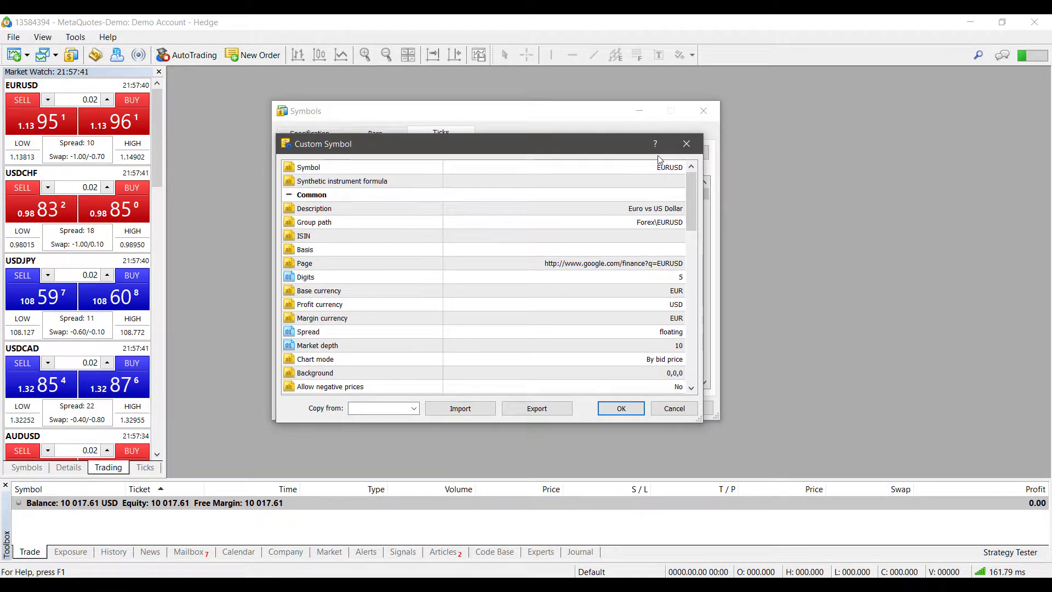
click(668, 171)
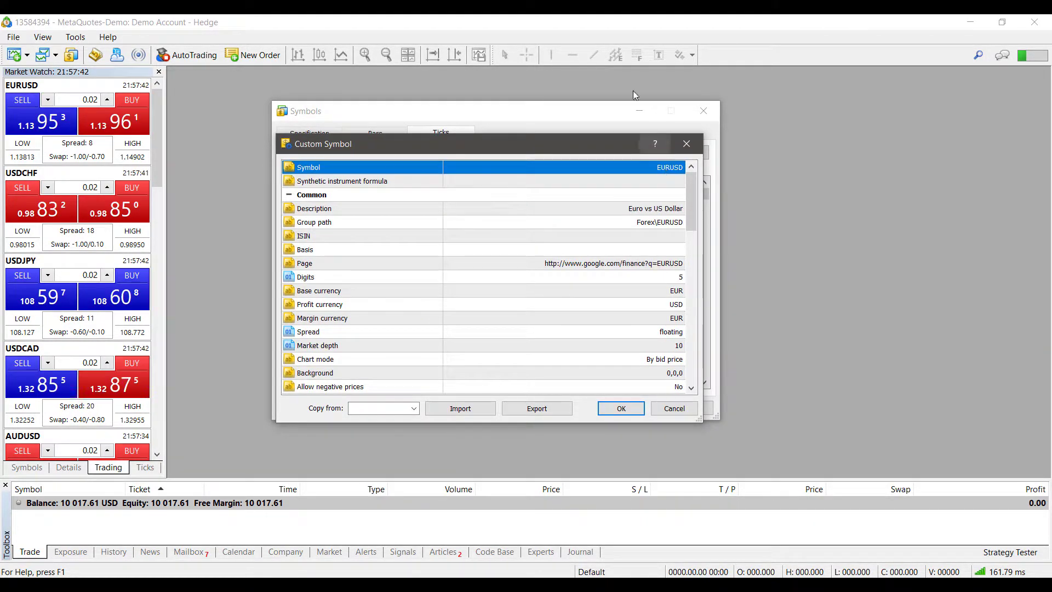
click(685, 144)
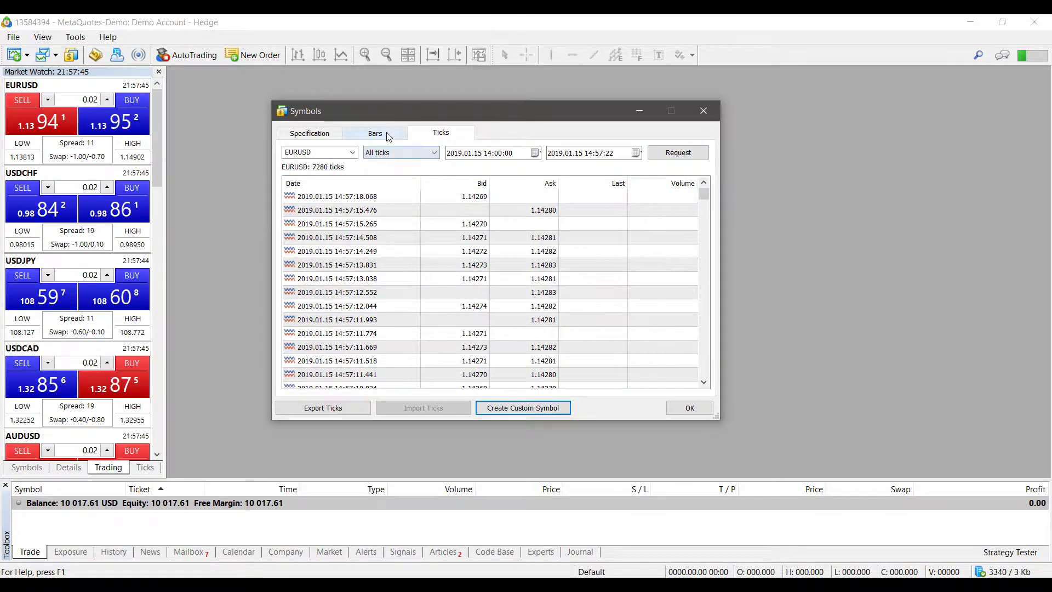
click(308, 135)
Inspect the EURCAD specification, then select EURUSD in the Specification list
click(451, 243)
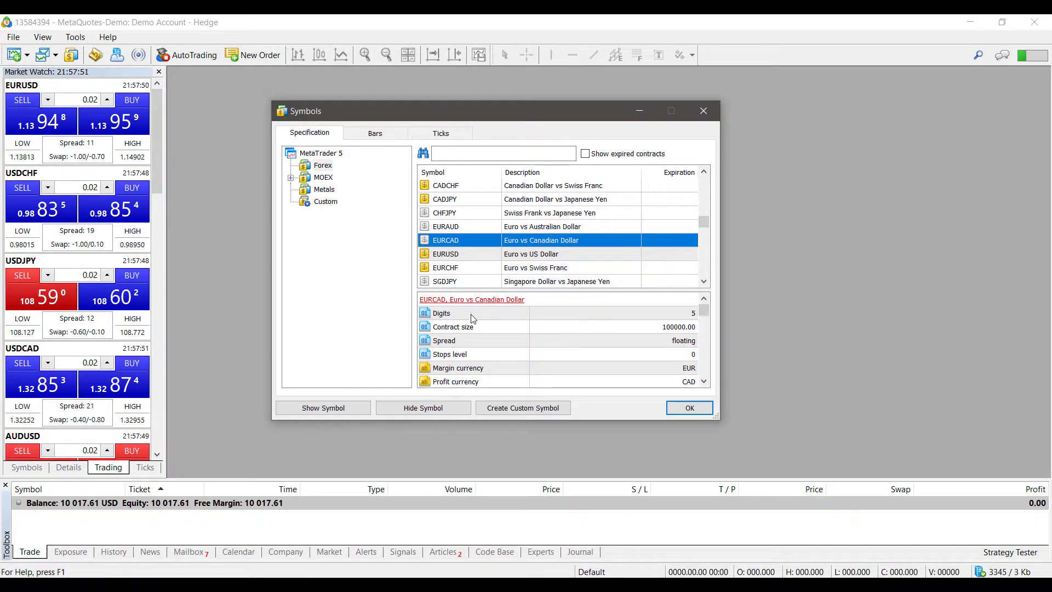
scroll(506, 336, down, 5)
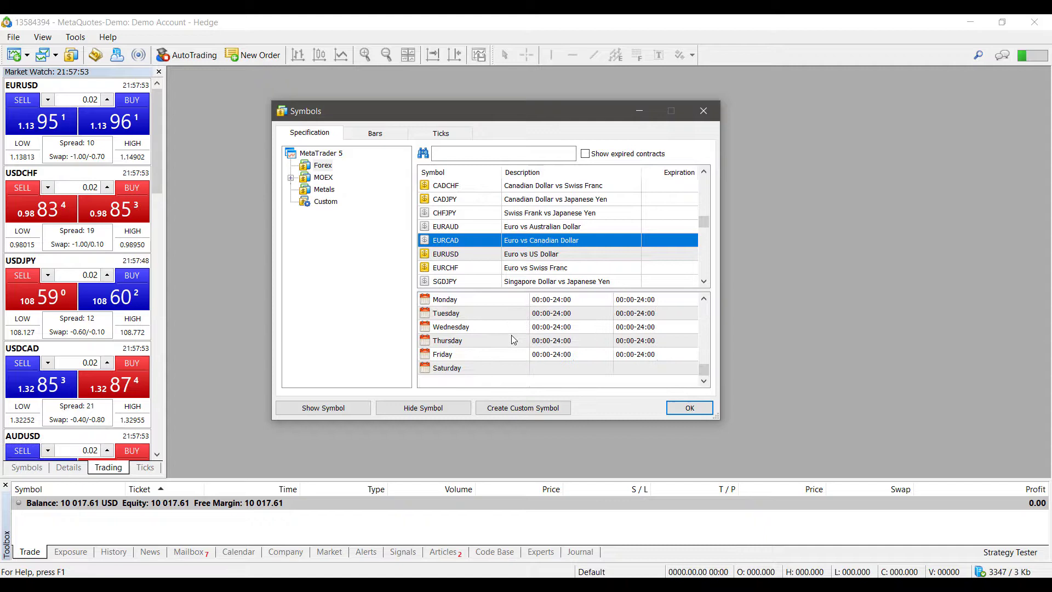
scroll(507, 335, up, 10)
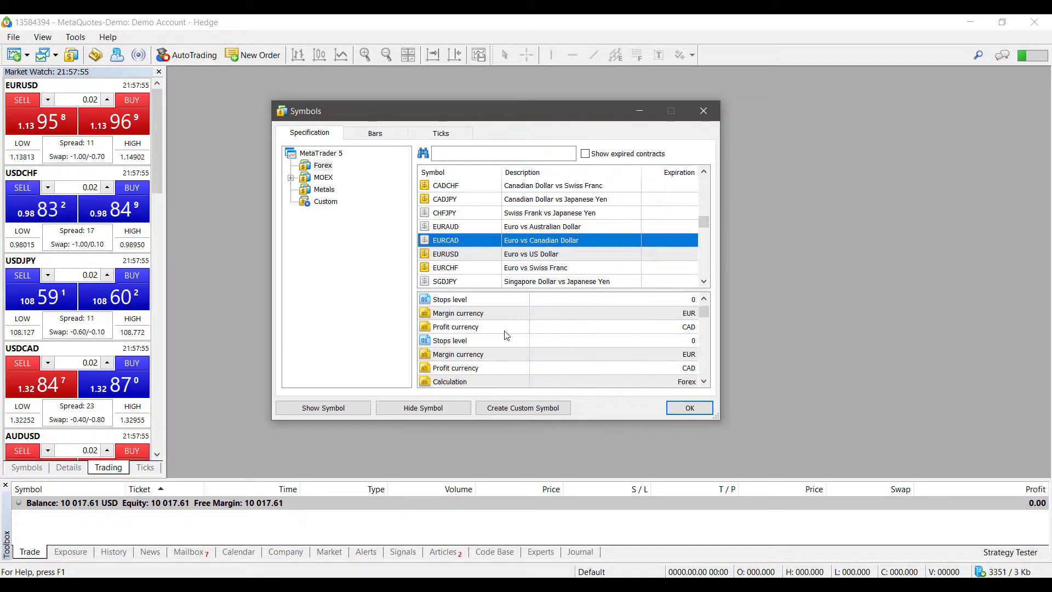
scroll(505, 331, up, 2)
scroll(504, 332, down, 1)
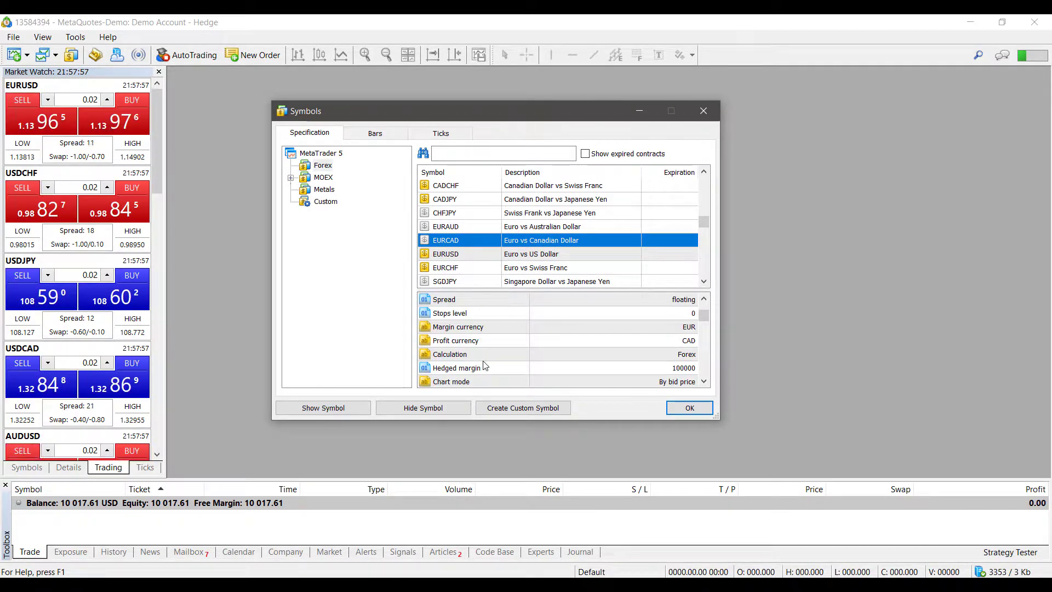
scroll(480, 336, up, 1)
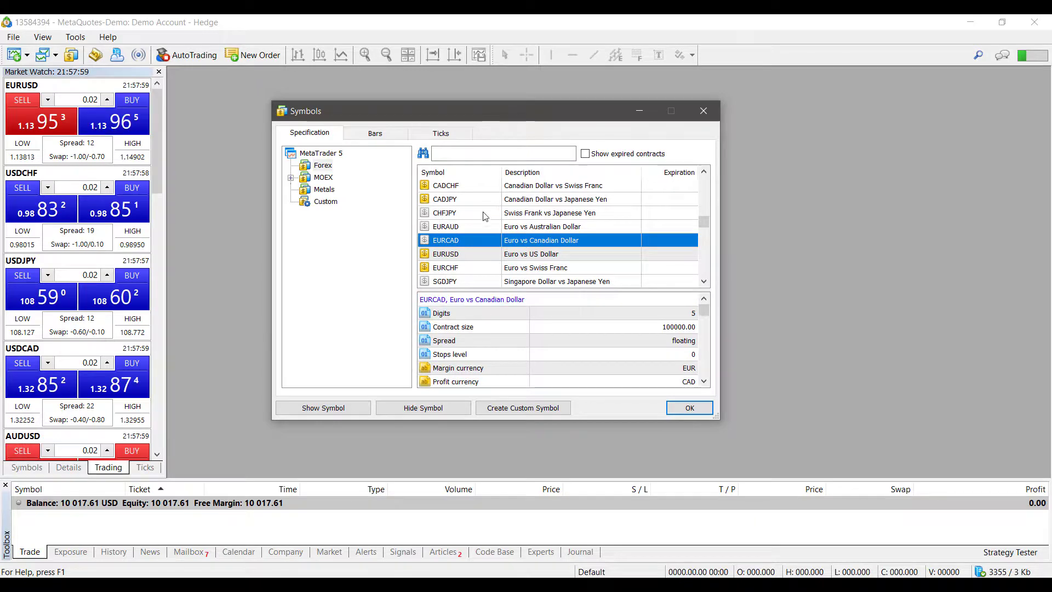
click(451, 252)
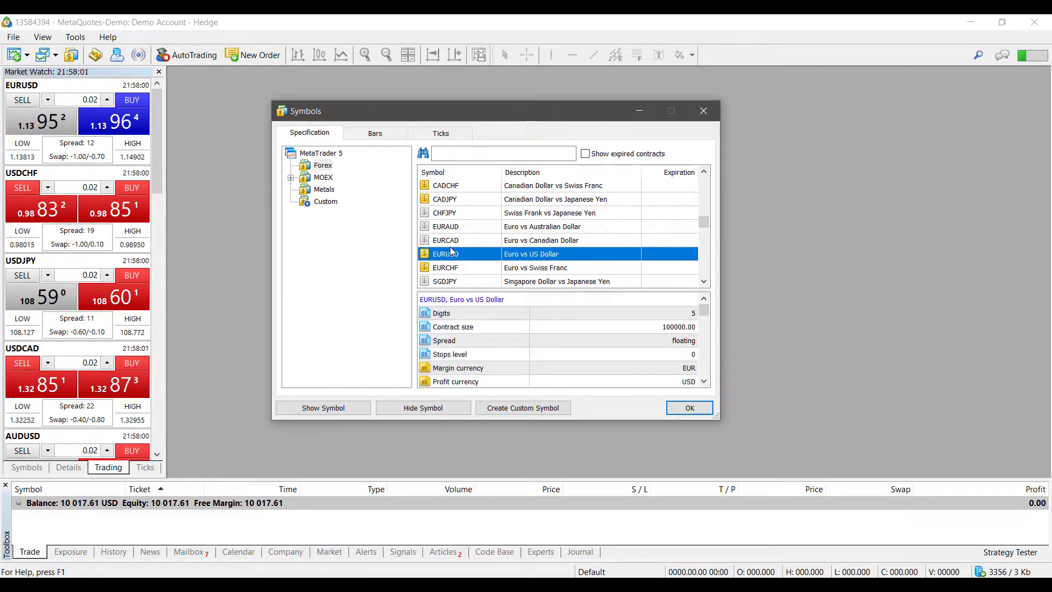
Create a EURUSD-based custom symbol, open its Synthetic instrument formula, then switch to the help page
click(500, 407)
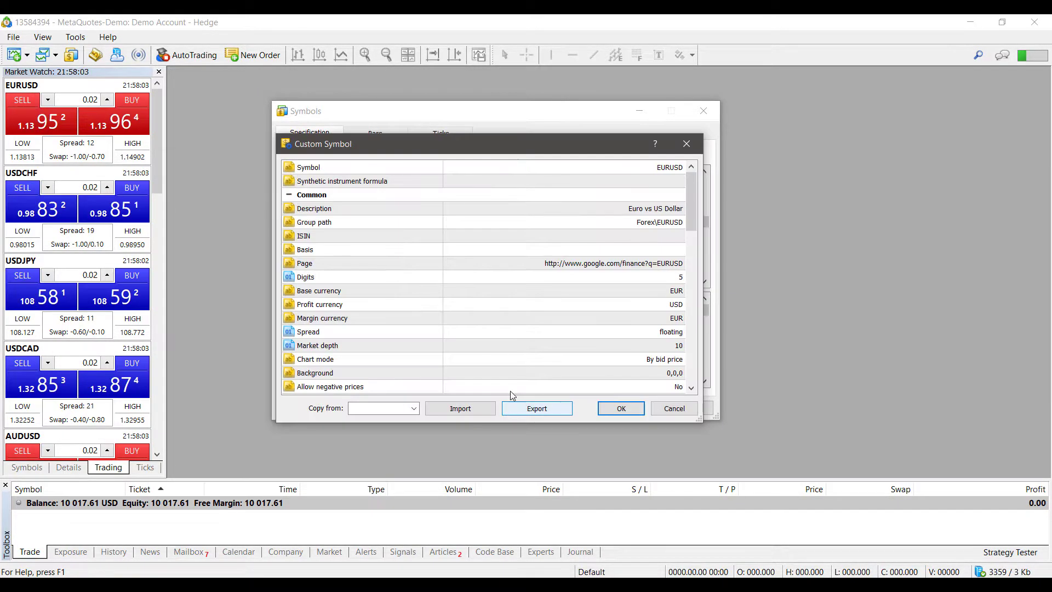
click(465, 185)
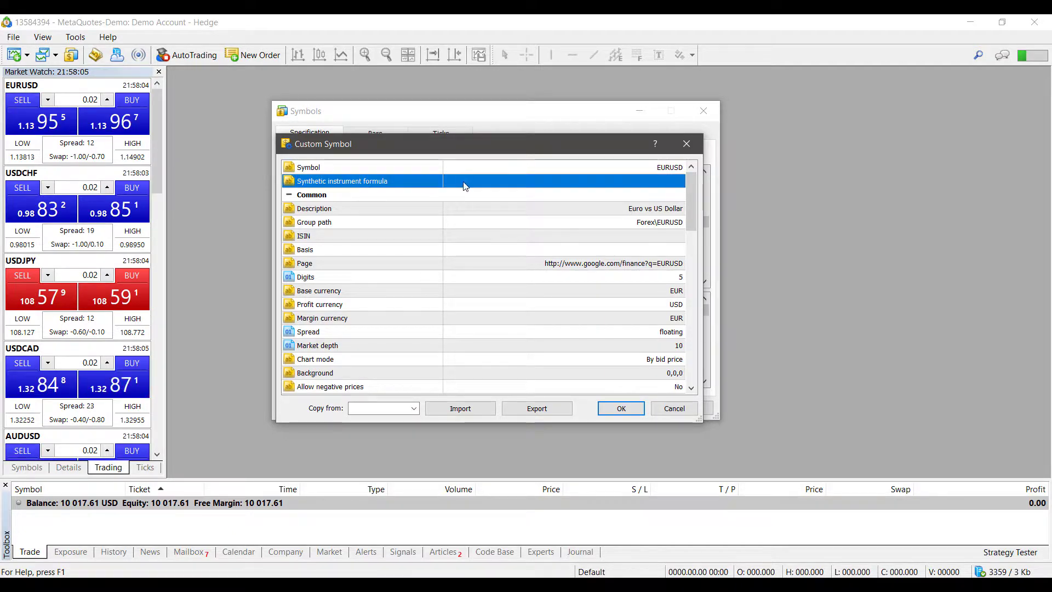
double_click(465, 185)
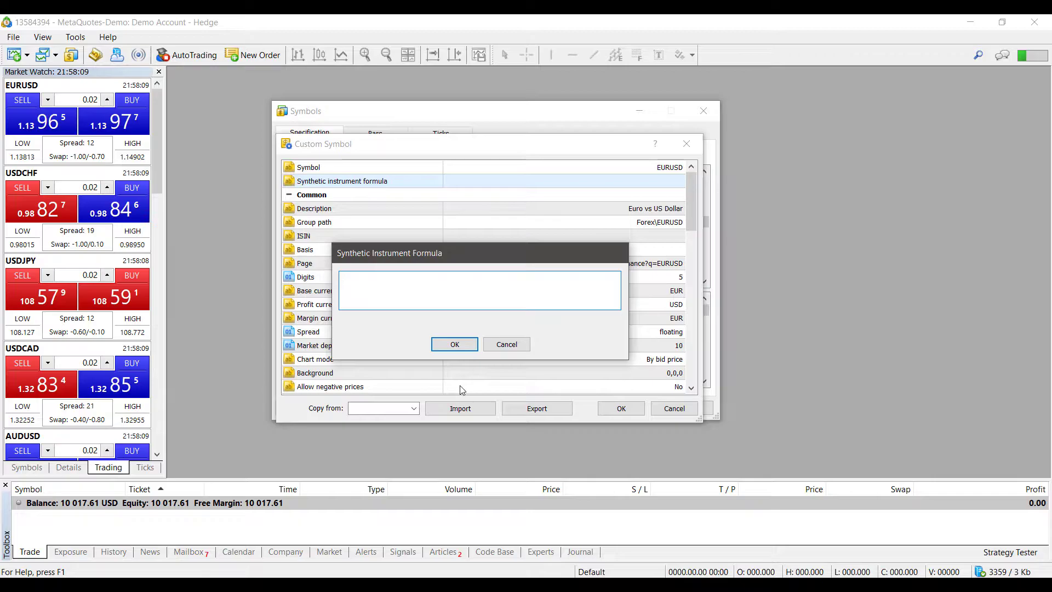
key(alt+Tab)
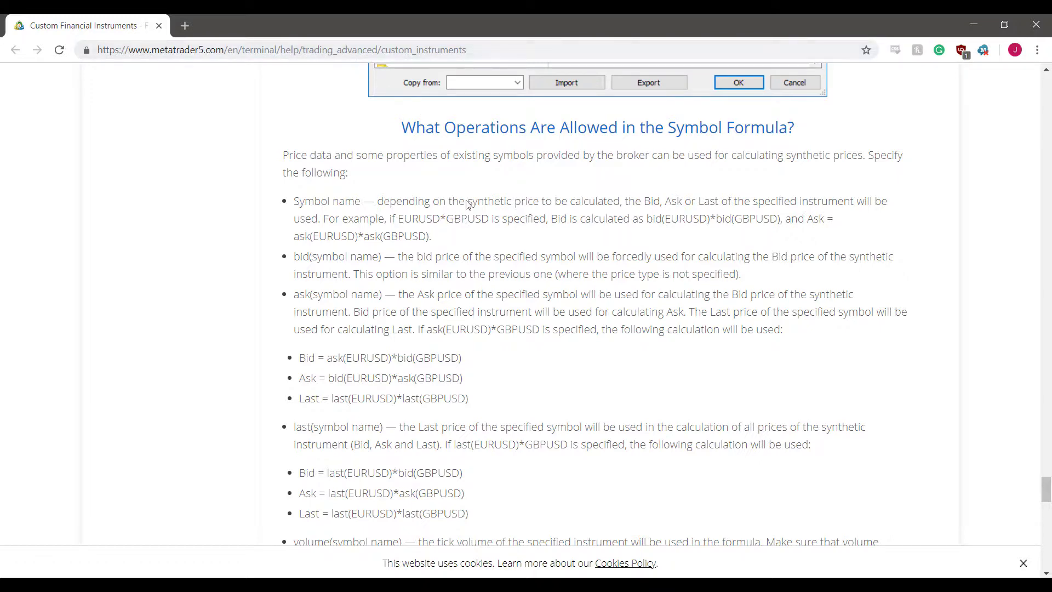
scroll(468, 203, up, 6)
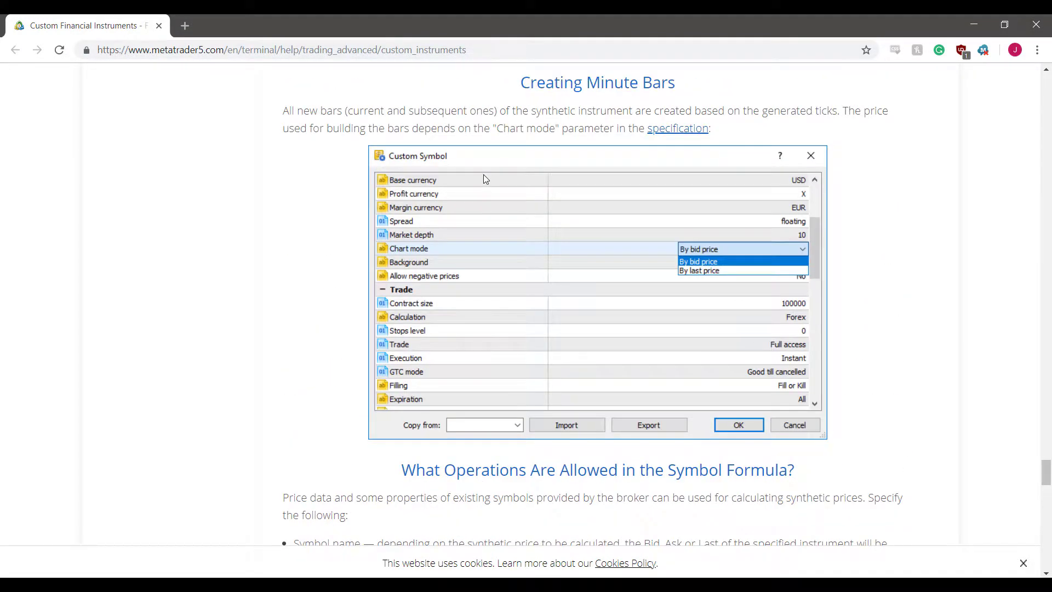
scroll(406, 364, down, 5)
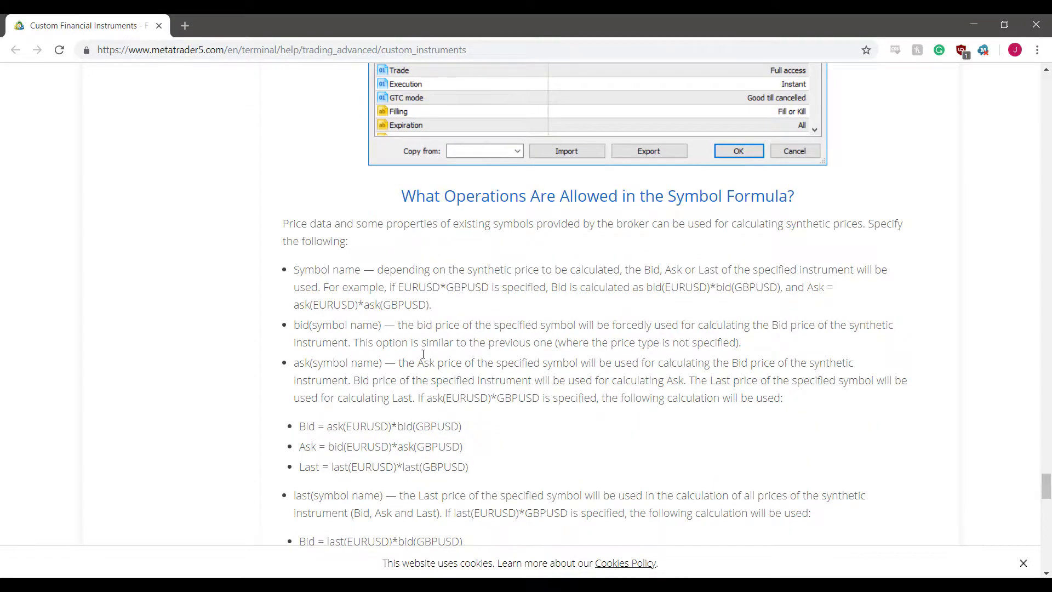
drag(295, 269, 370, 286)
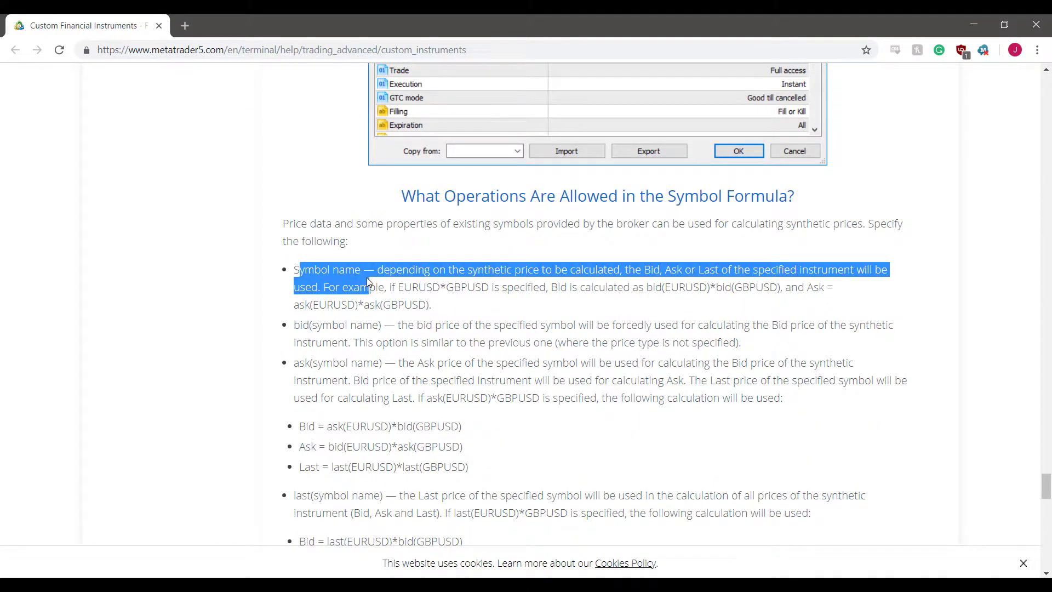
click(343, 272)
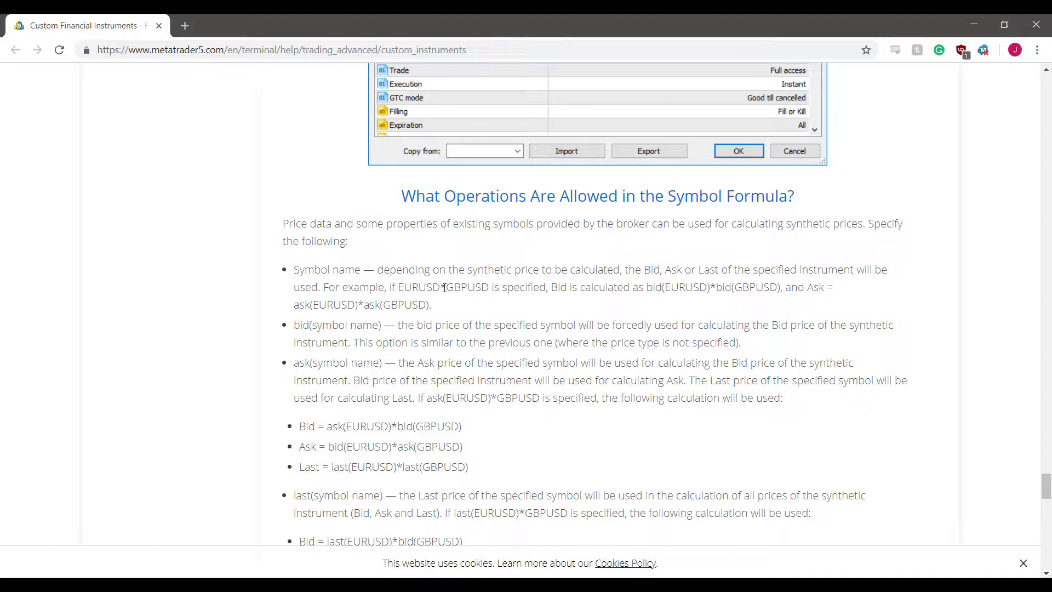
drag(448, 288, 468, 282)
click(470, 289)
drag(797, 288, 821, 284)
click(824, 300)
drag(432, 305, 826, 286)
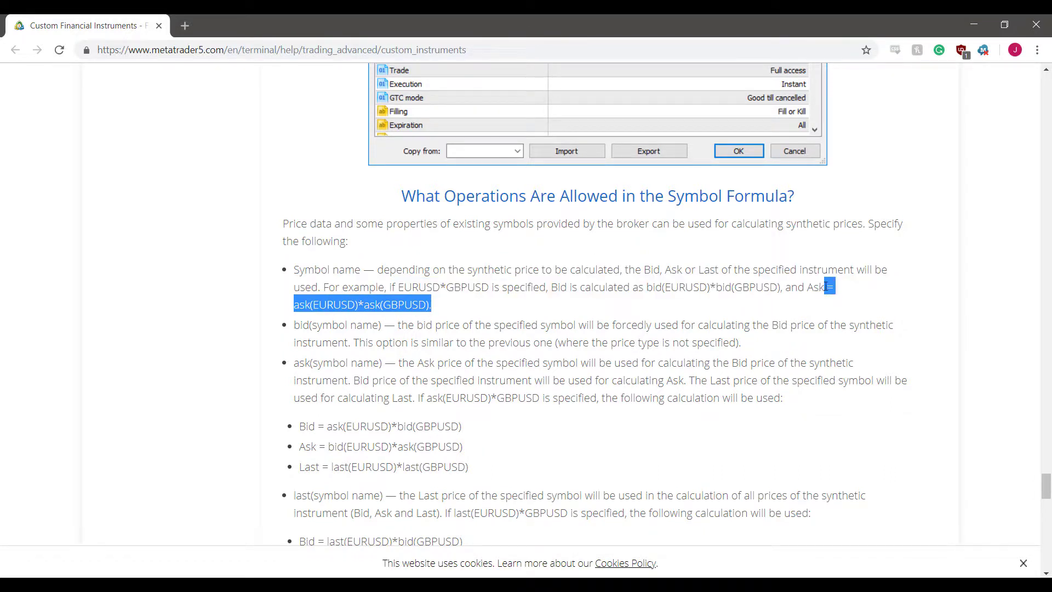
click(411, 340)
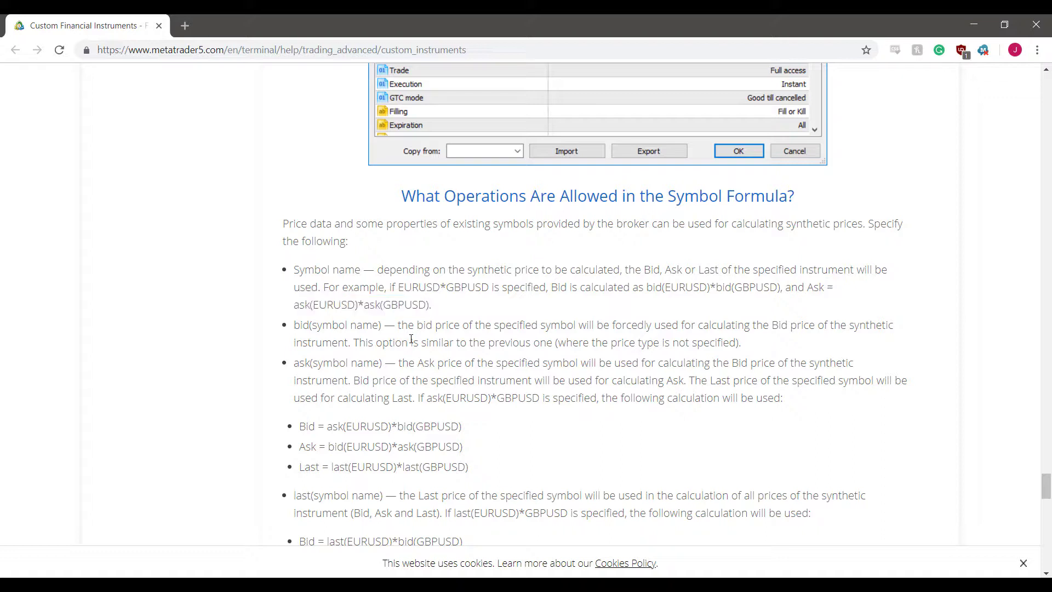
double_click(336, 328)
click(332, 328)
double_click(302, 325)
drag(295, 363, 384, 363)
click(345, 440)
drag(299, 426, 430, 427)
drag(300, 449, 486, 446)
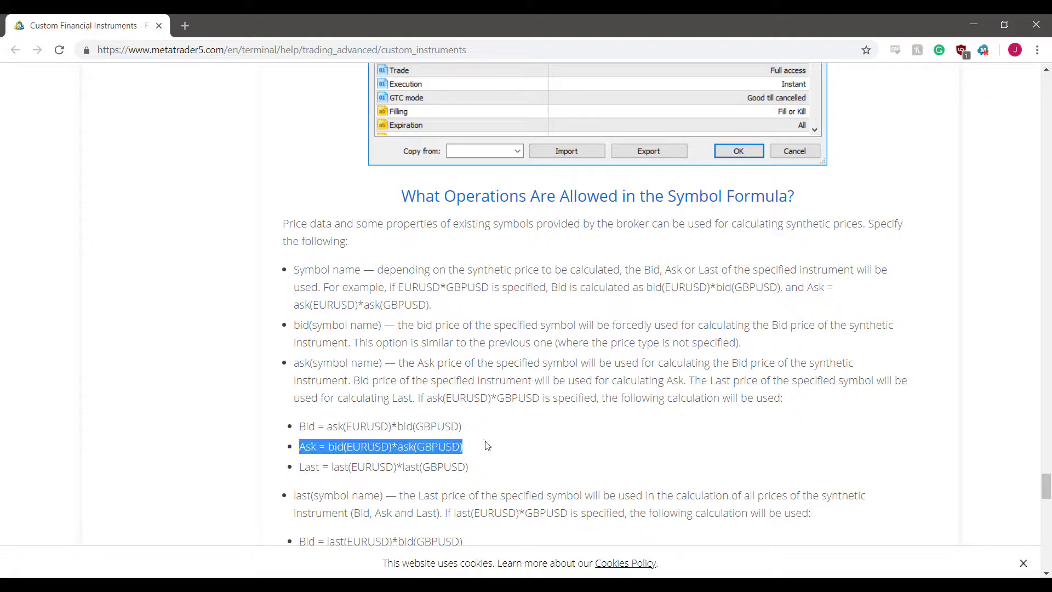
drag(305, 467, 458, 467)
Scroll to the last() examples and highlight a line of the calculation example
scroll(404, 439, down, 1)
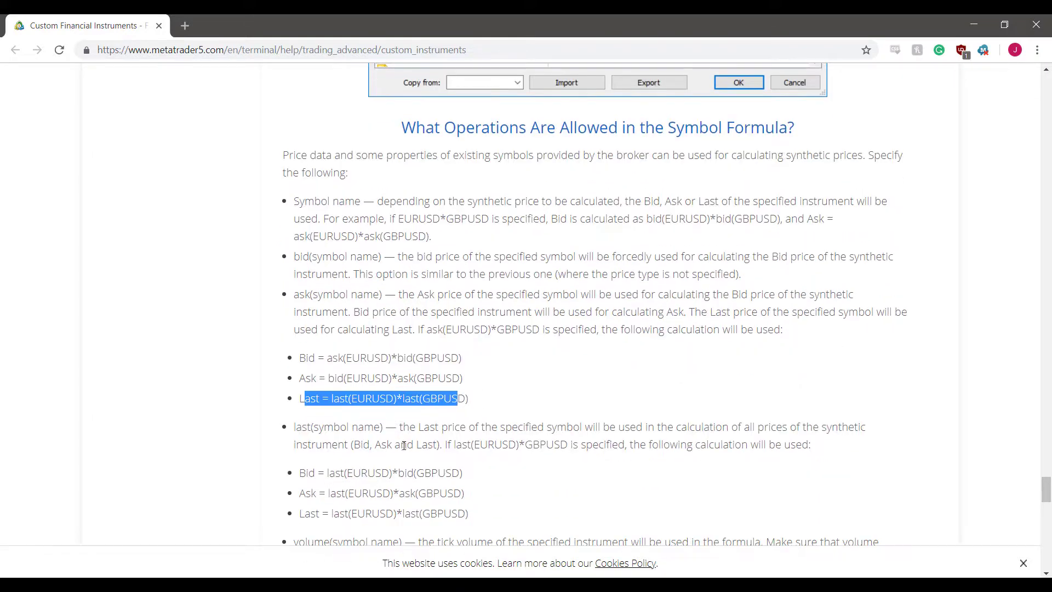
scroll(393, 388, down, 1)
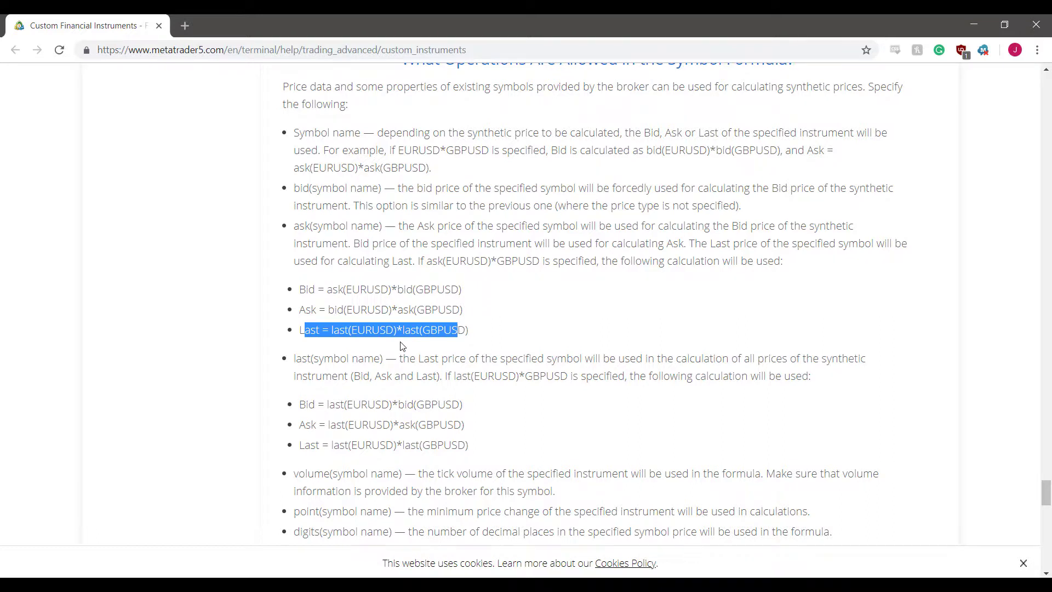
scroll(402, 346, down, 1)
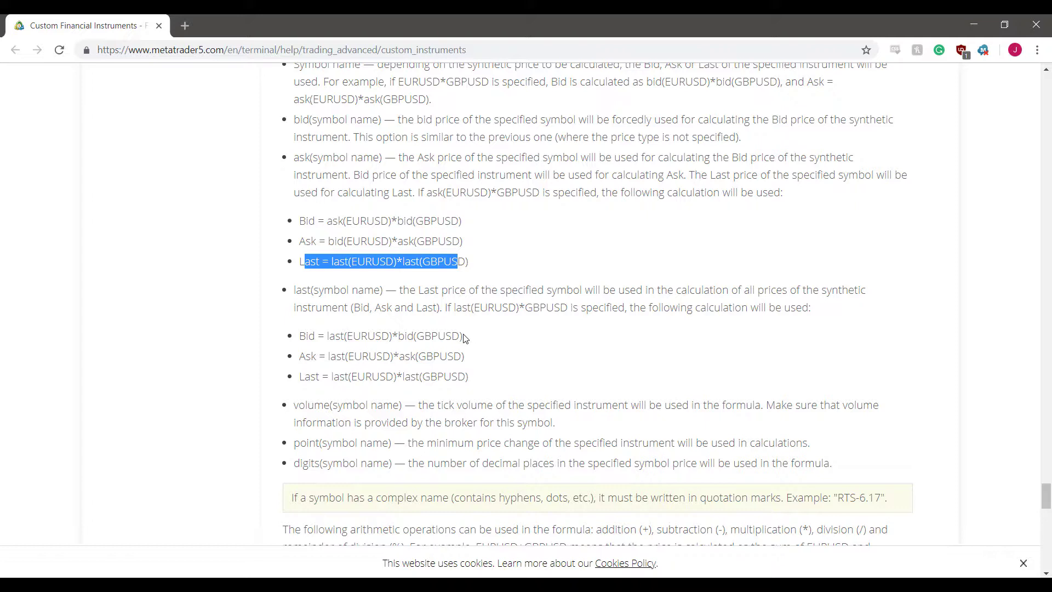
mouse_move(465, 337)
mouse_down()
mouse_move(294, 340)
mouse_move(320, 355)
mouse_move(467, 356)
mouse_up()
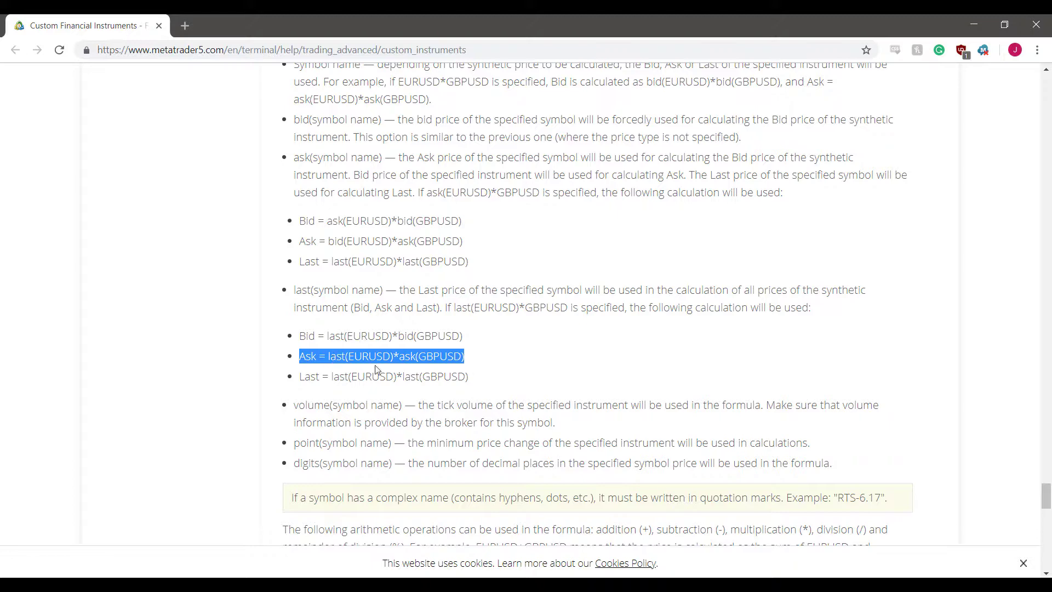
Select the help page's web address, then scroll down to the arithmetic operations section
scroll(470, 352, down, 1)
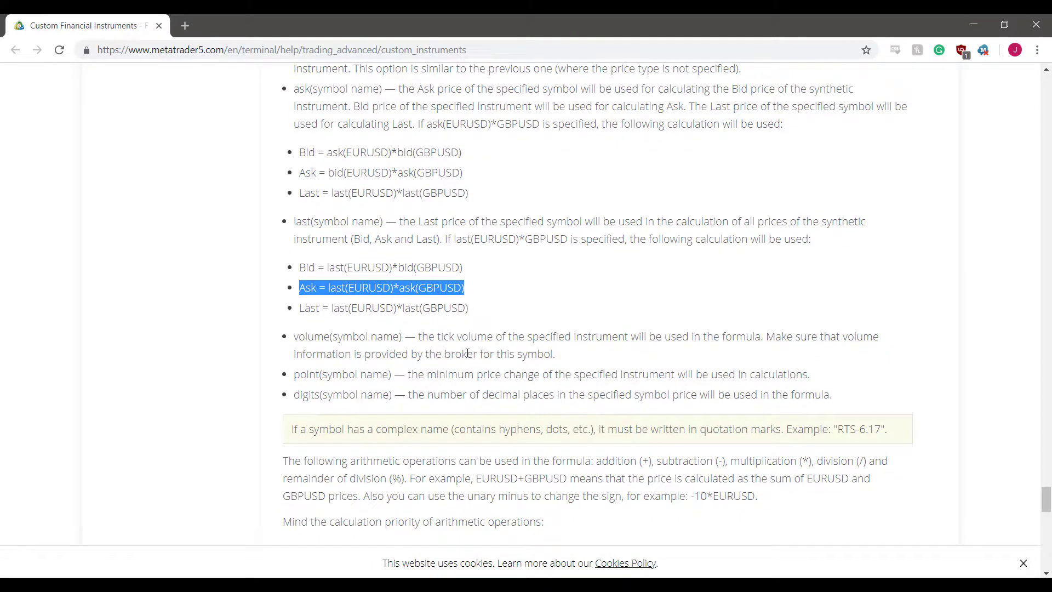
scroll(468, 354, down, 1)
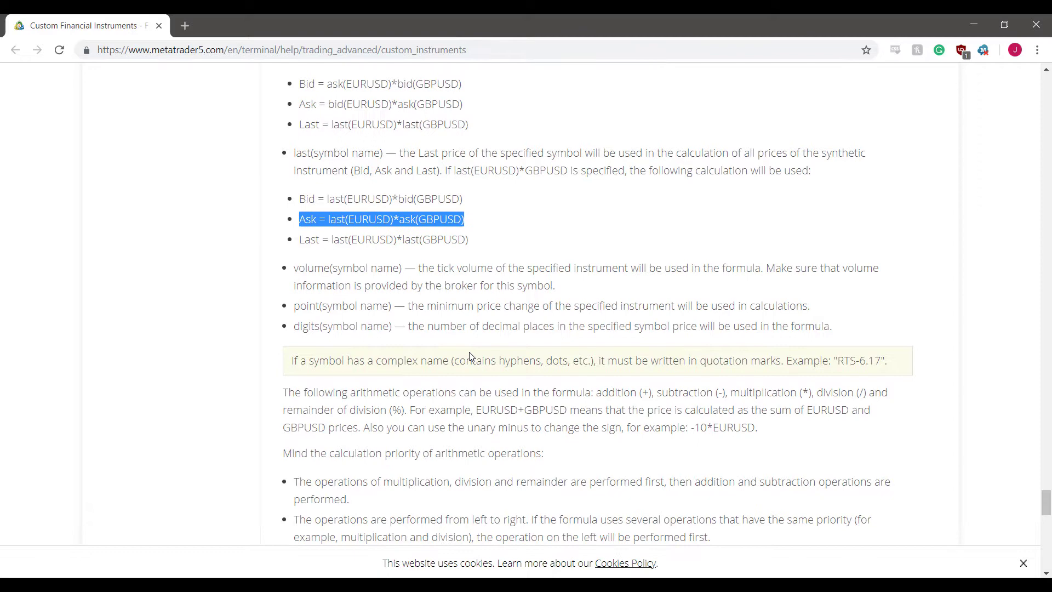
scroll(423, 308, up, 2)
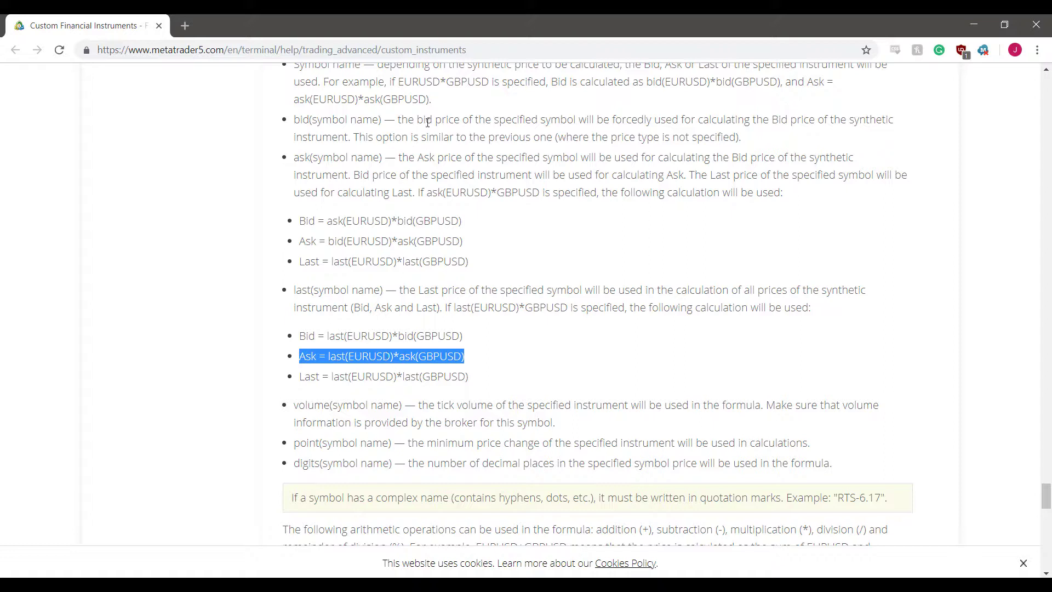
drag(465, 50, 101, 55)
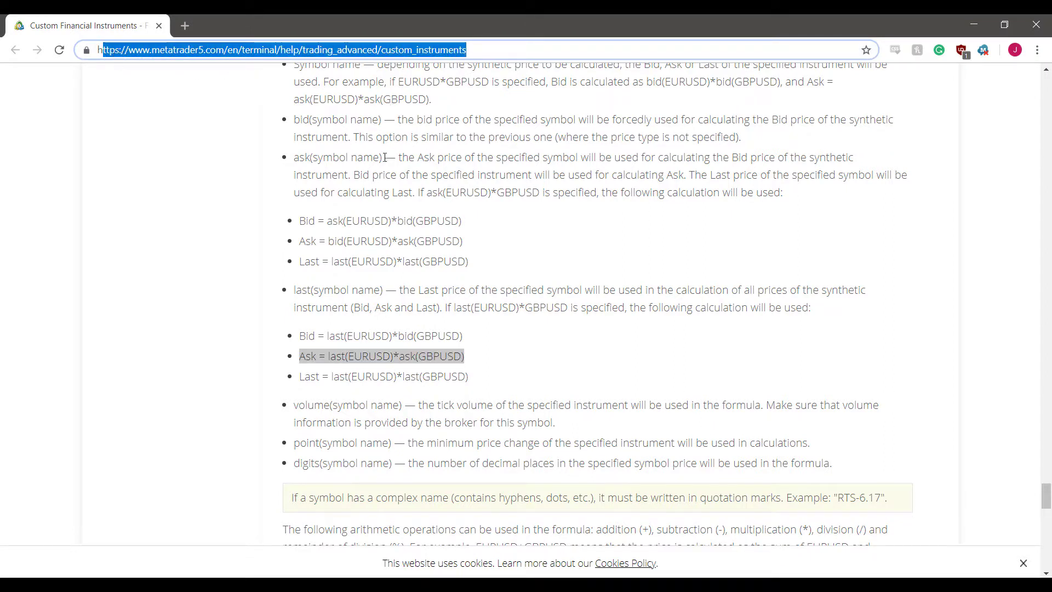
click(422, 321)
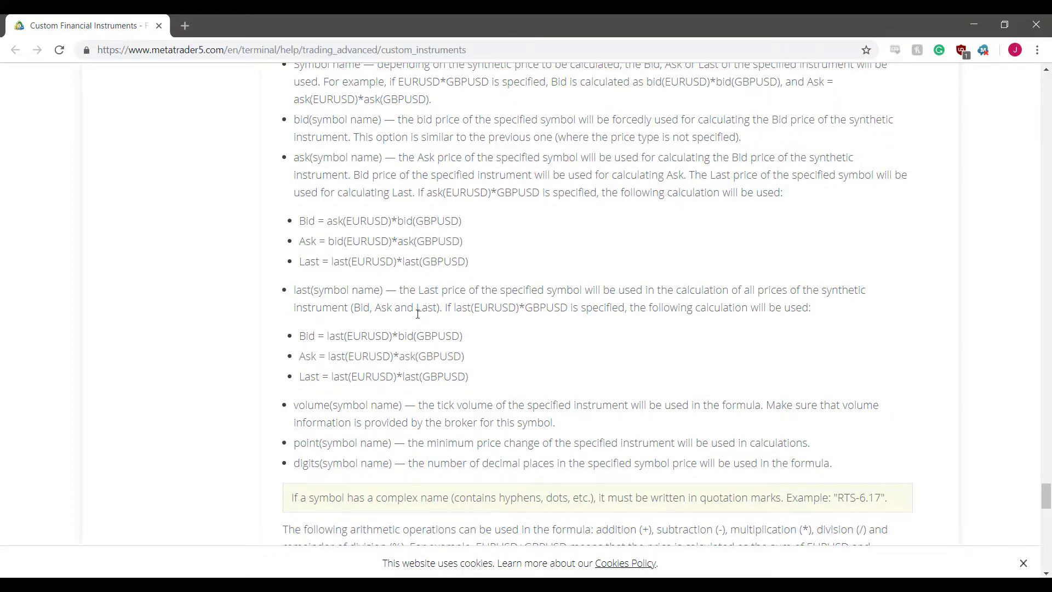
scroll(419, 305, down, 2)
scroll(418, 301, down, 5)
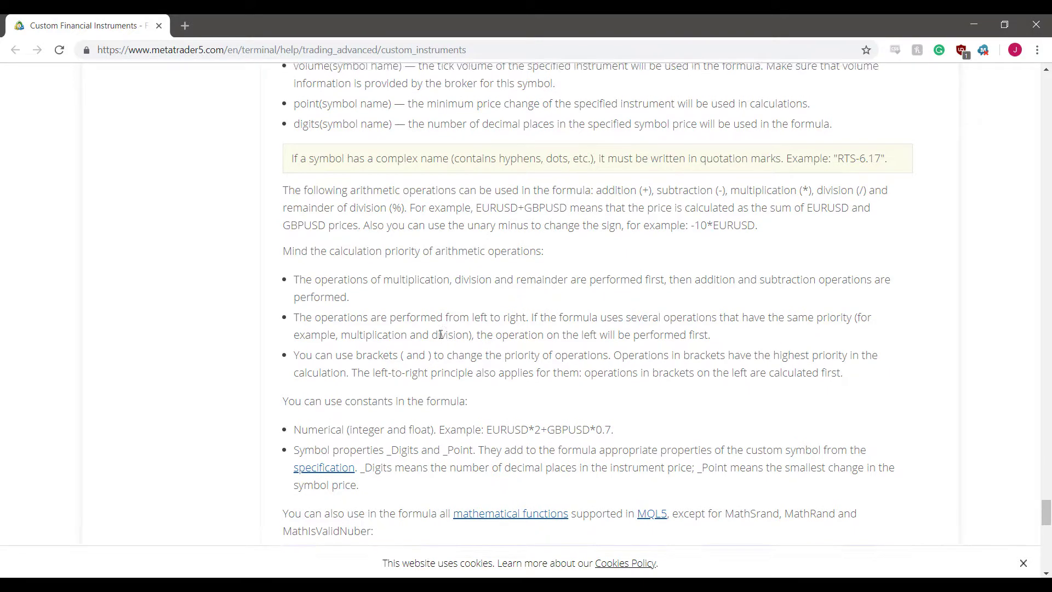
Scroll to the math functions table, highlight the fabs entry, and select the page's full URL
scroll(384, 263, up, 1)
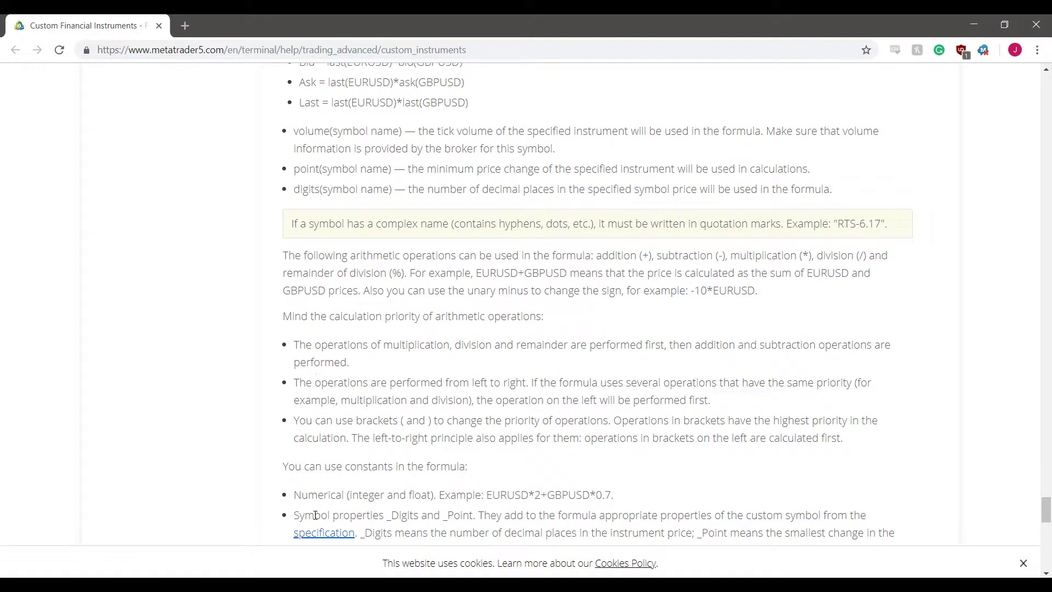
scroll(326, 497, down, 2)
scroll(417, 457, down, 1)
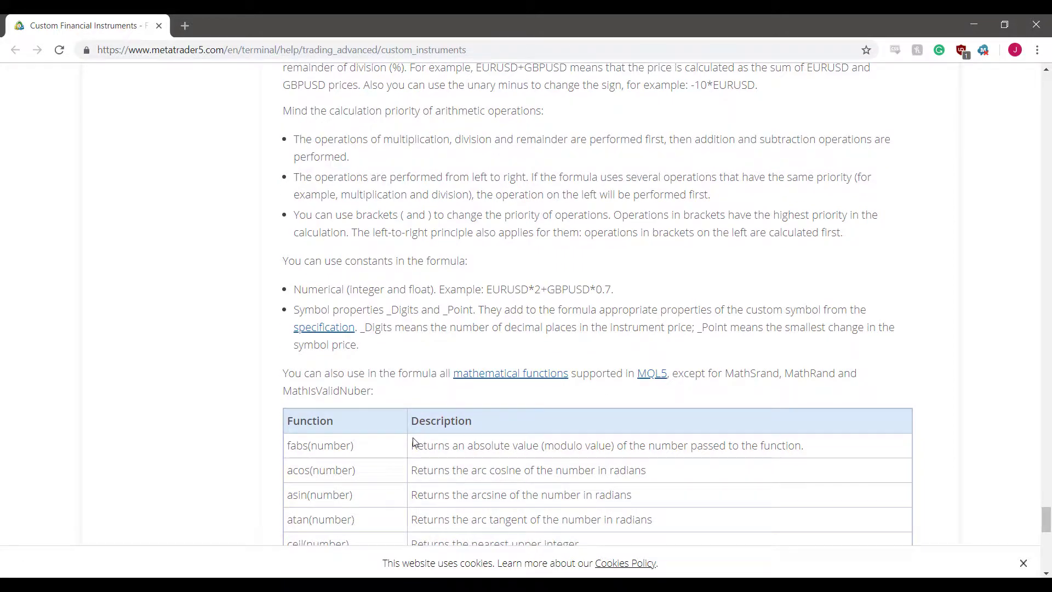
scroll(463, 380, down, 1)
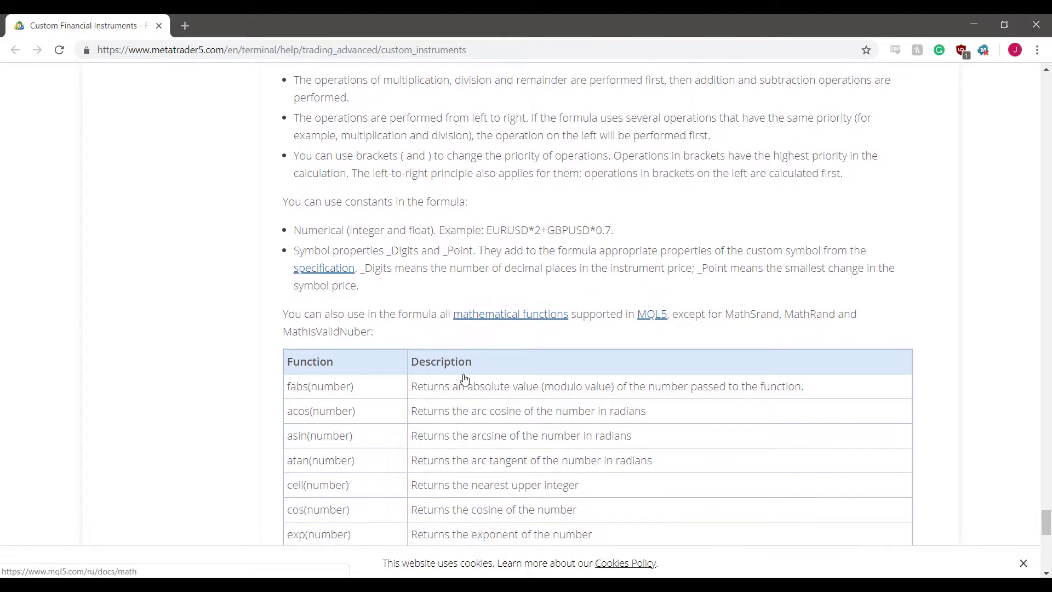
scroll(469, 311, down, 2)
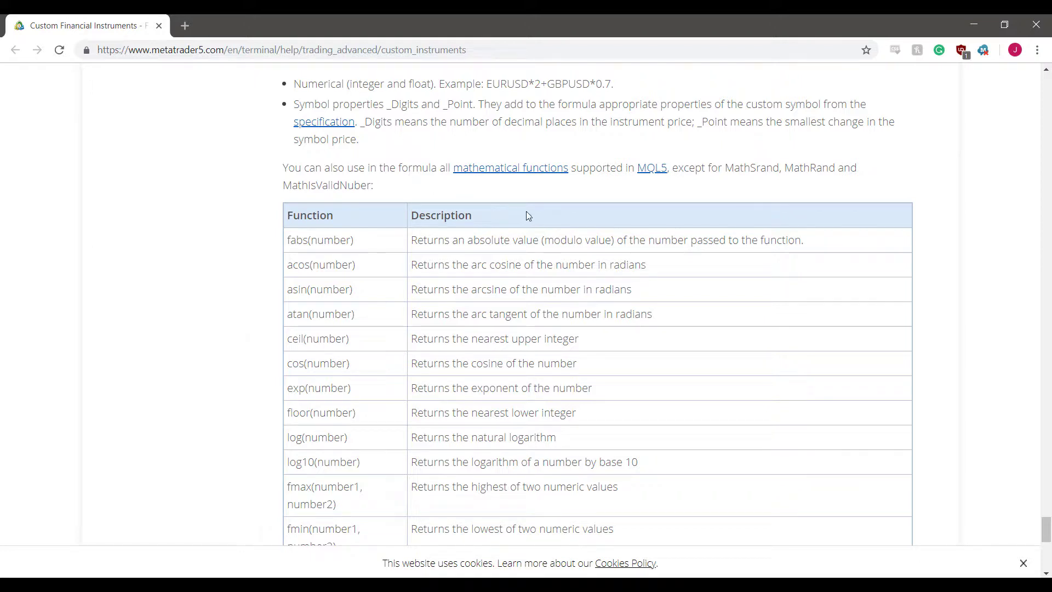
scroll(444, 205, down, 1)
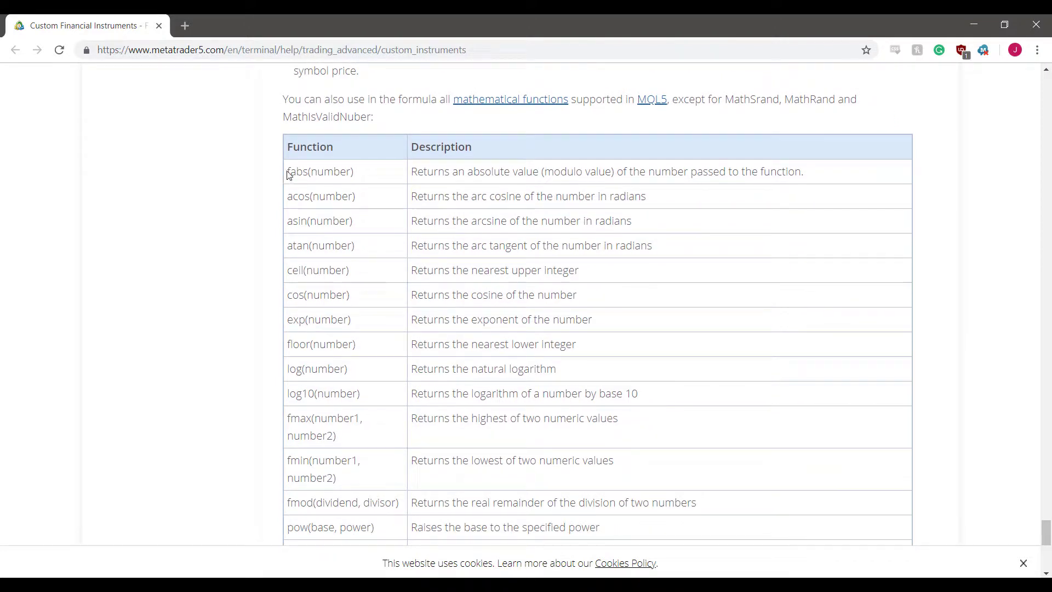
drag(286, 172, 347, 195)
click(343, 227)
scroll(342, 227, down, 1)
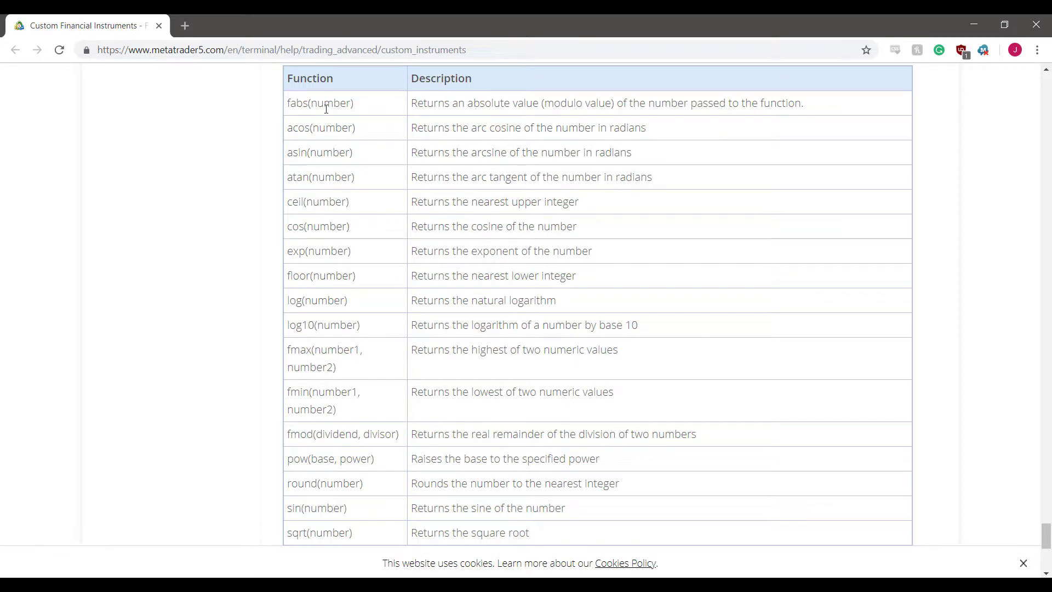
drag(480, 50, 94, 65)
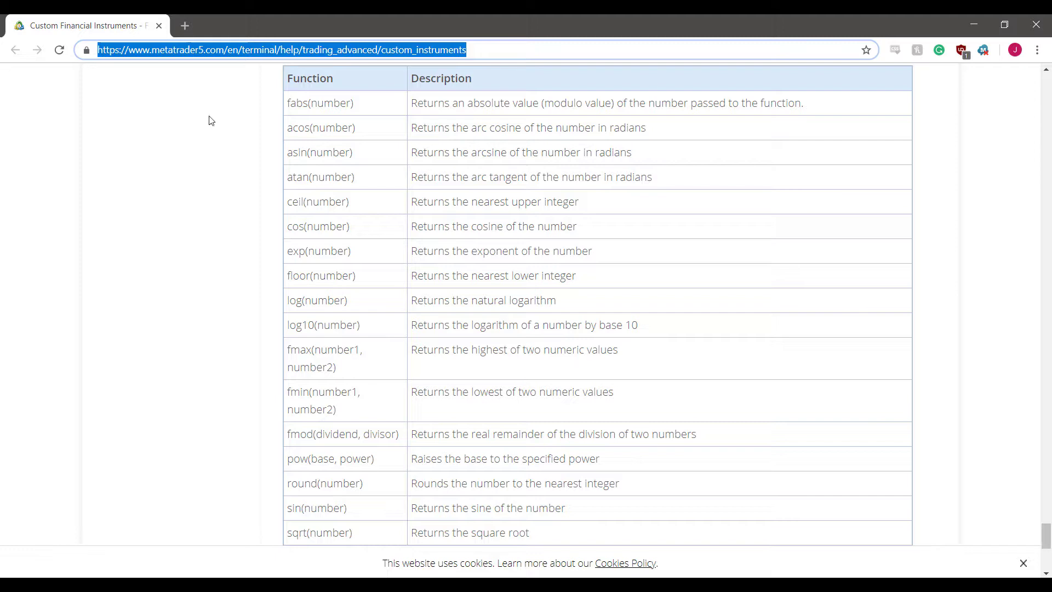
Scroll the MT5 help page down through tan(number) and tanh(number) to the end of the functions table
scroll(329, 220, down, 3)
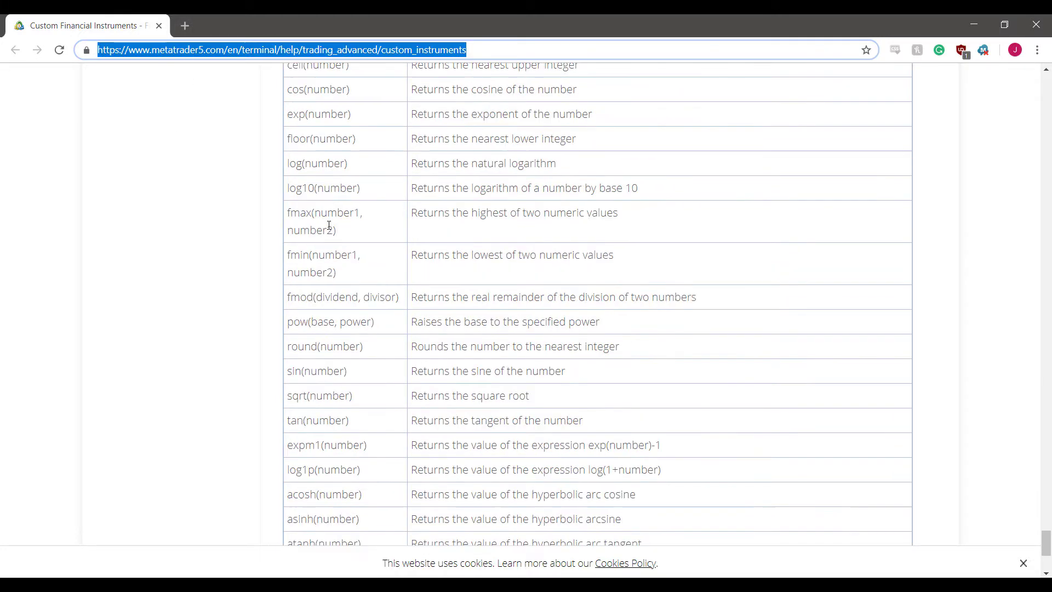
scroll(329, 220, down, 2)
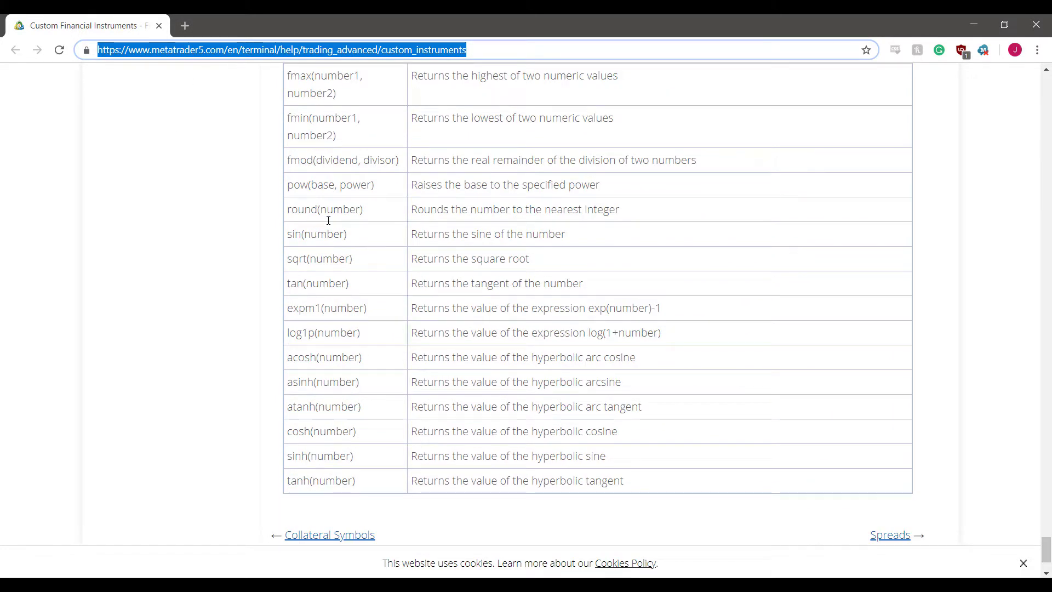